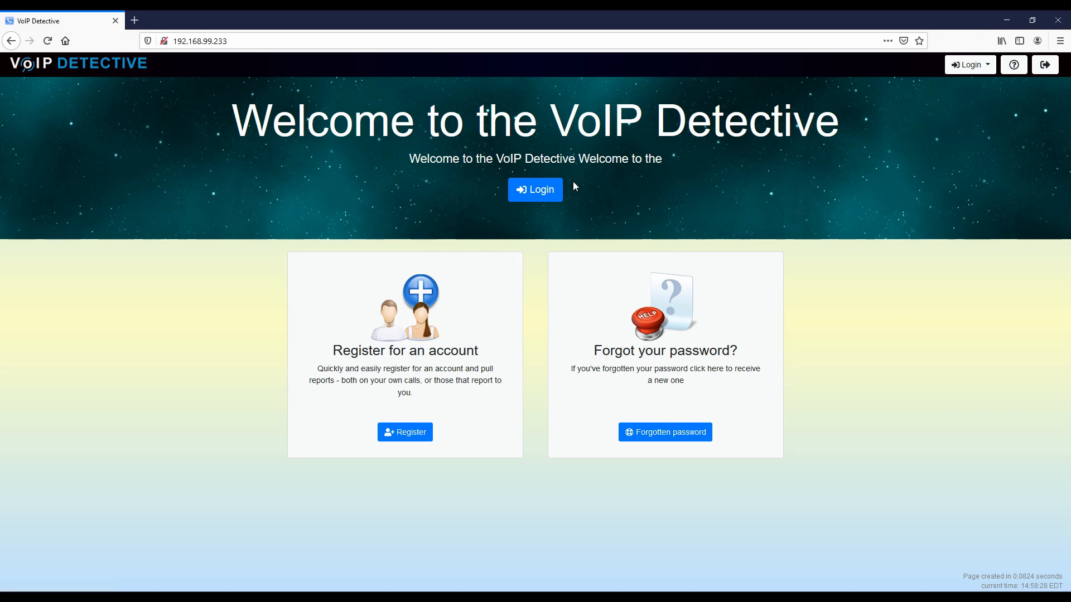
Step: Open the VoIP Detective login page from the Login button in the welcome banner
click(538, 192)
Step: Log in with the user's extension and password, declining Firefox's offer to save the login
click(535, 129)
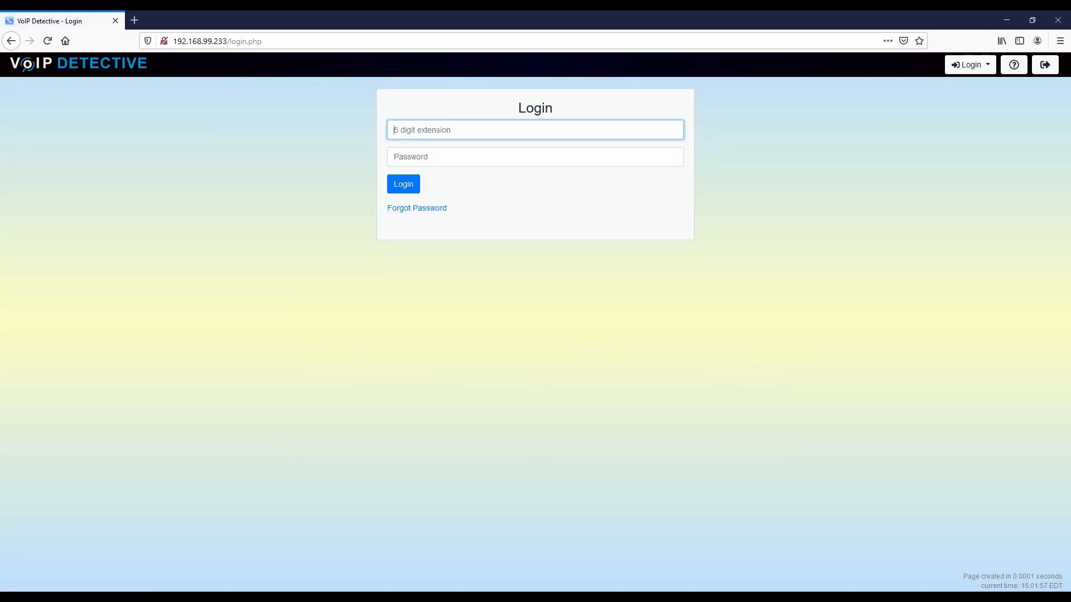
text(23456)
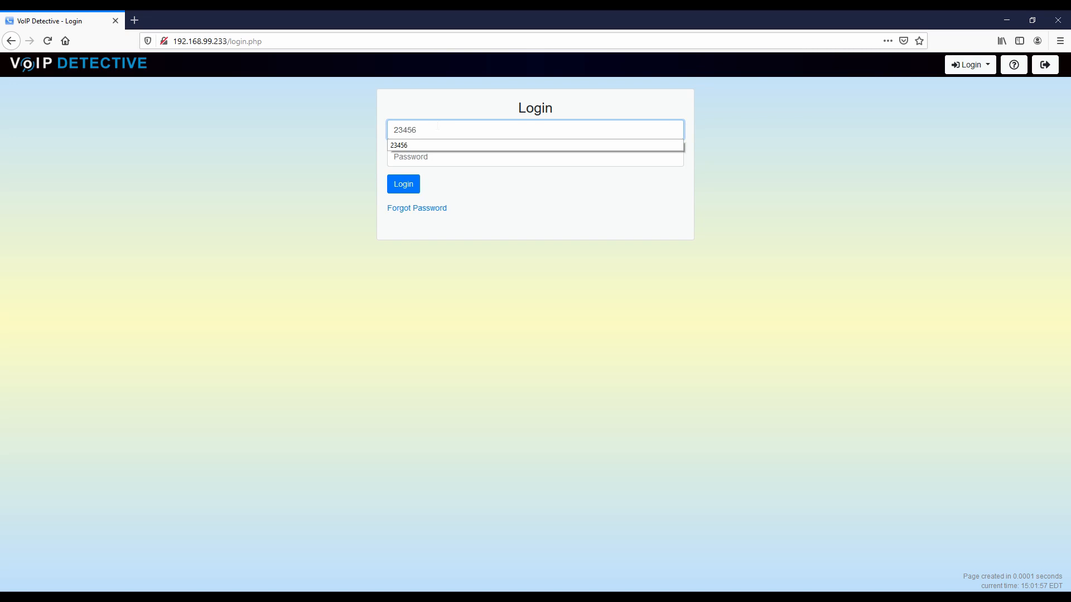
key(Tab)
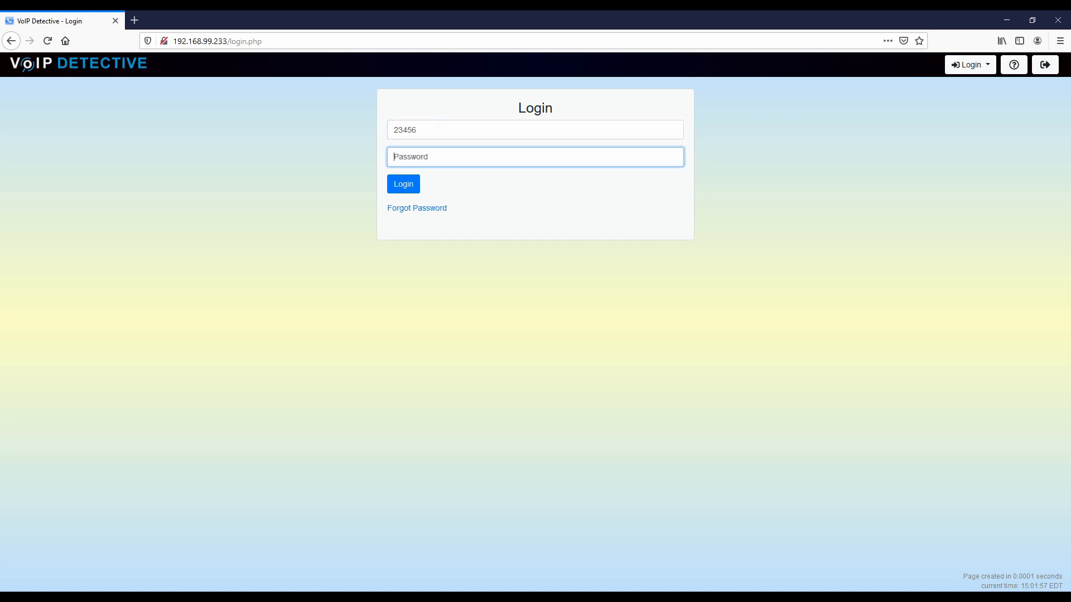
text(•••)
click(411, 185)
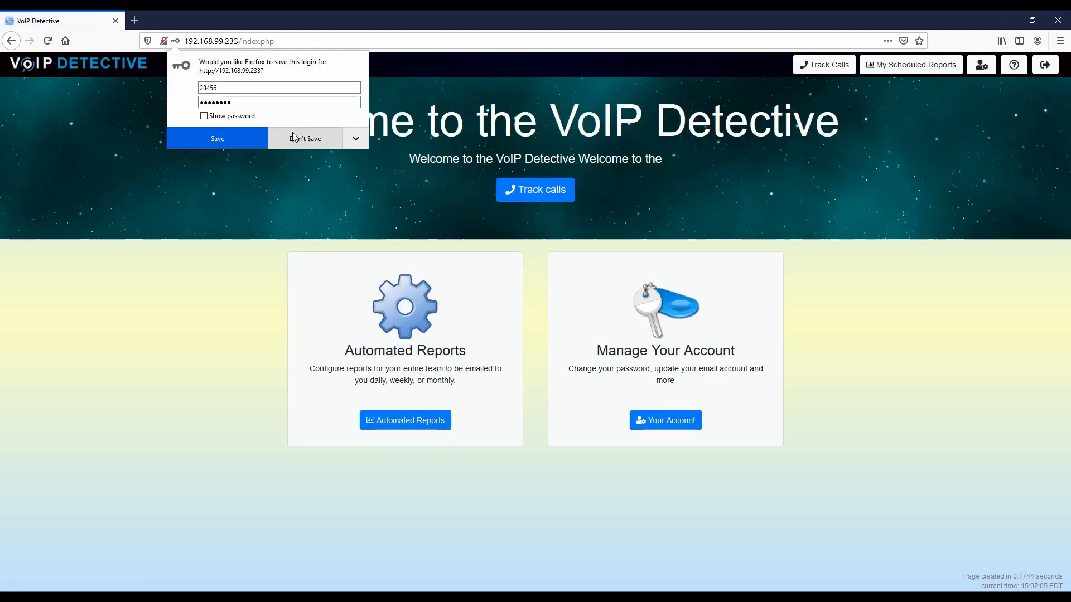
click(292, 135)
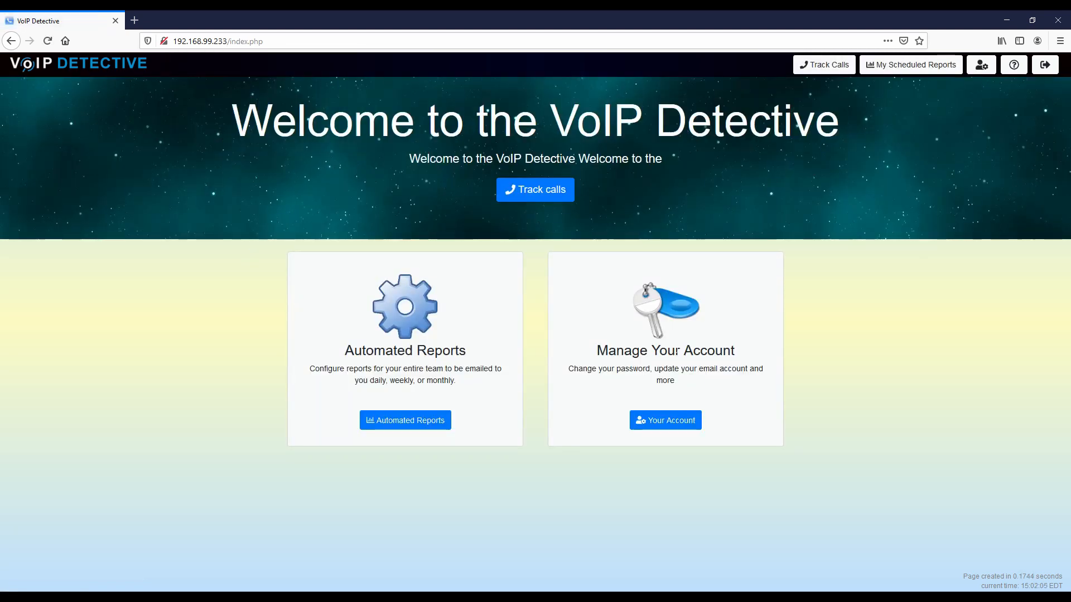
Step: Open My Scheduled Reports and set the new report to Daily, leaving Sunday and Monday unticked
click(904, 75)
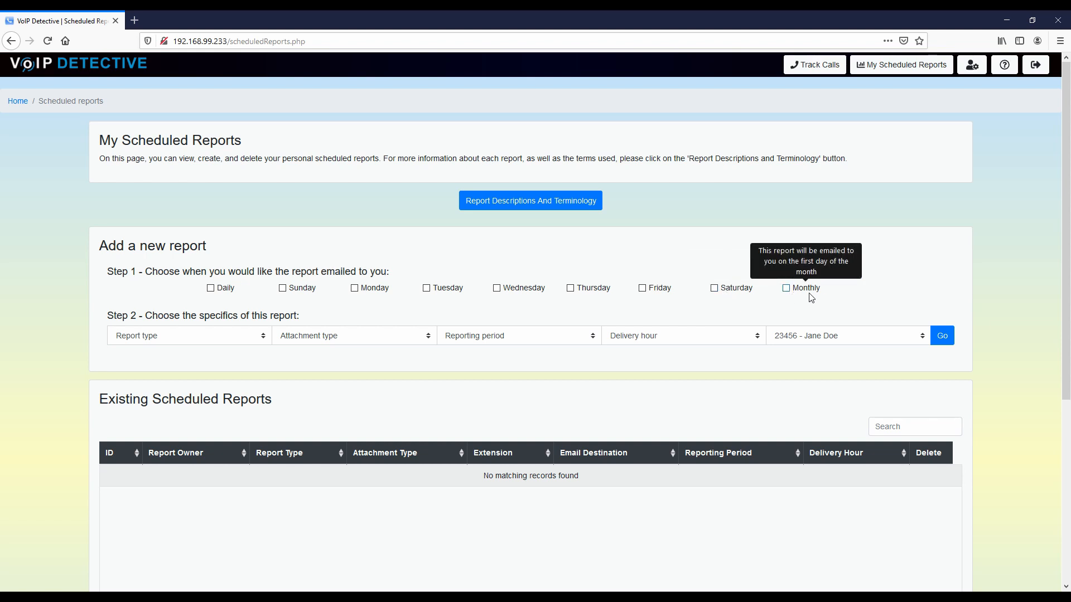
click(211, 288)
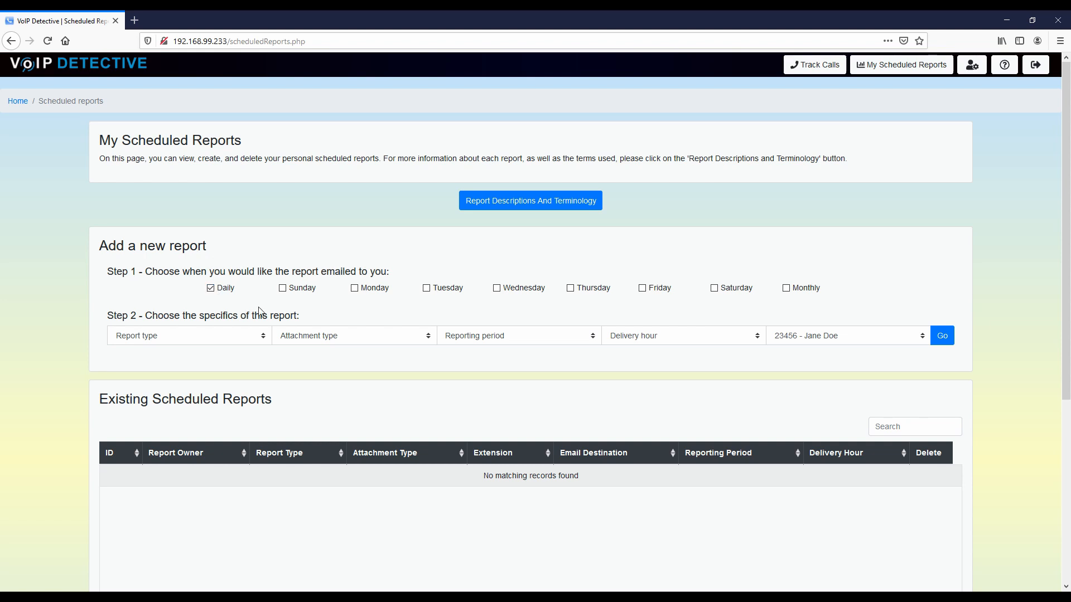
click(282, 288)
click(355, 288)
click(355, 288)
click(290, 289)
click(244, 340)
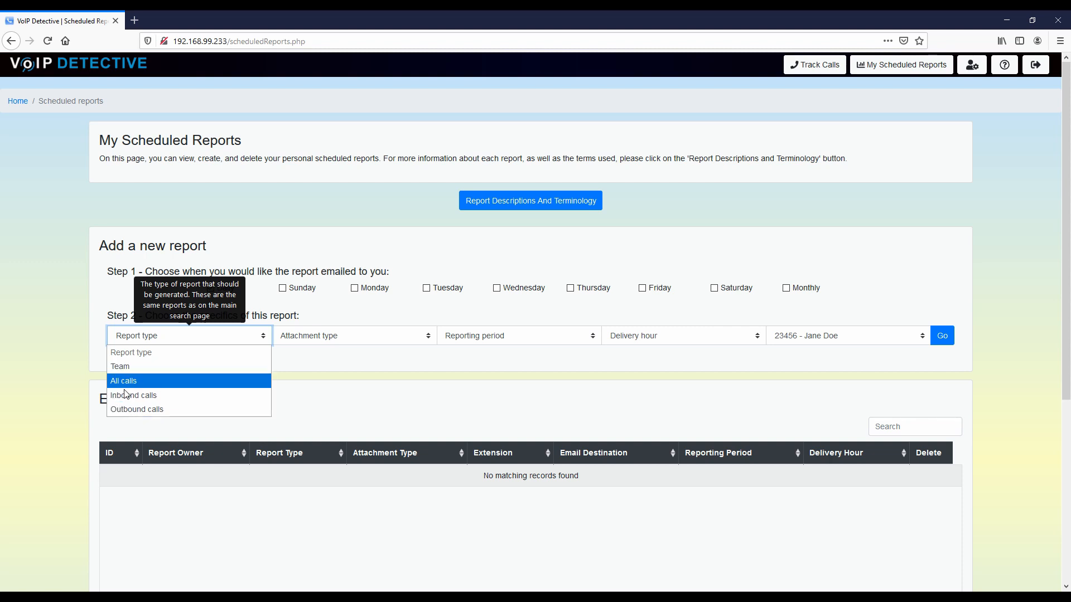
click(84, 372)
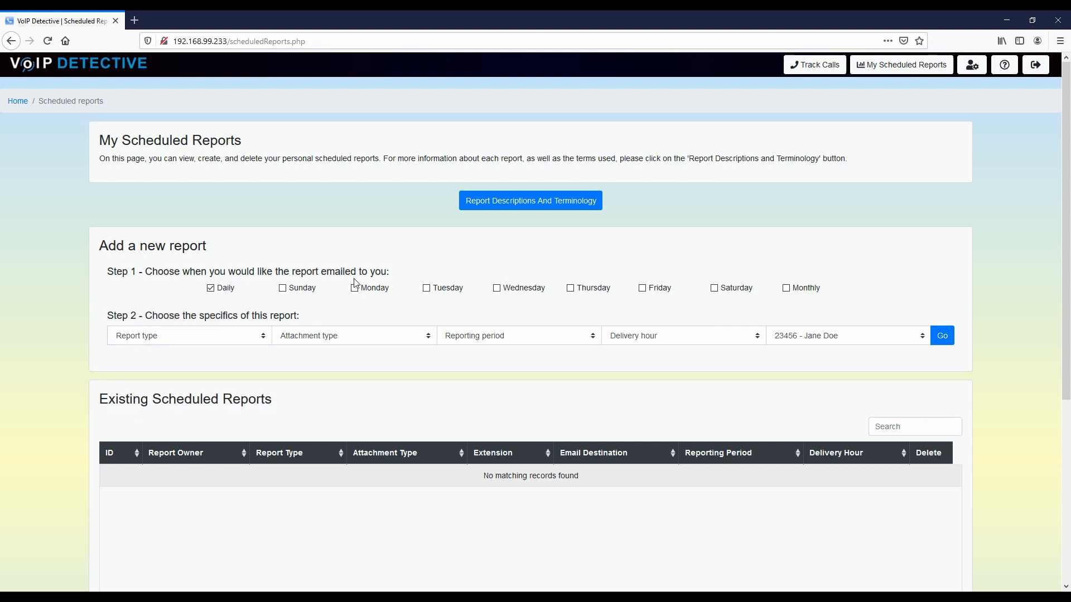
click(537, 204)
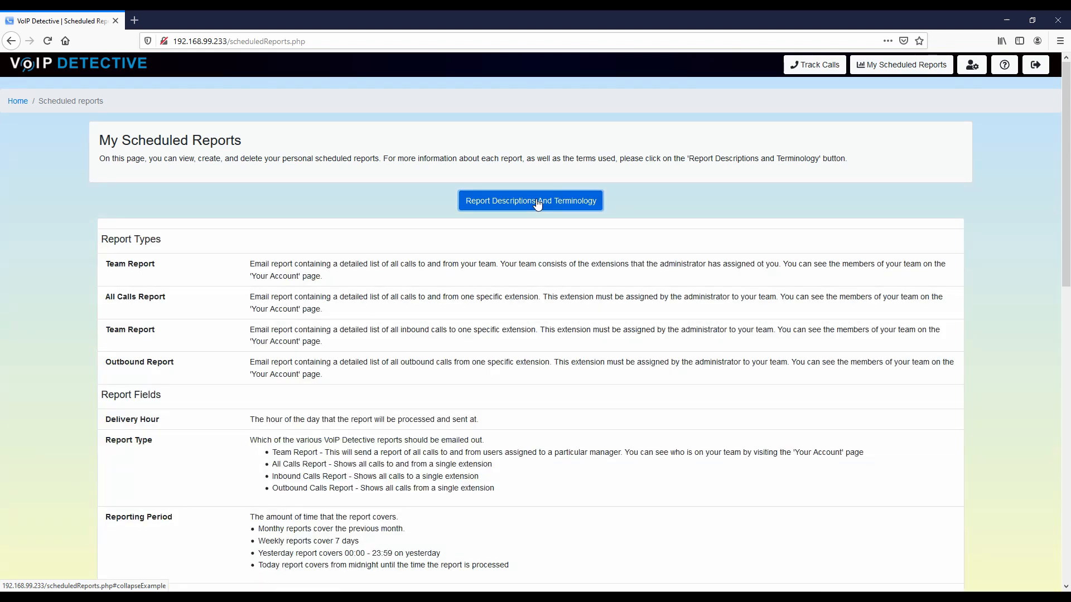
scroll(383, 260, down, 2)
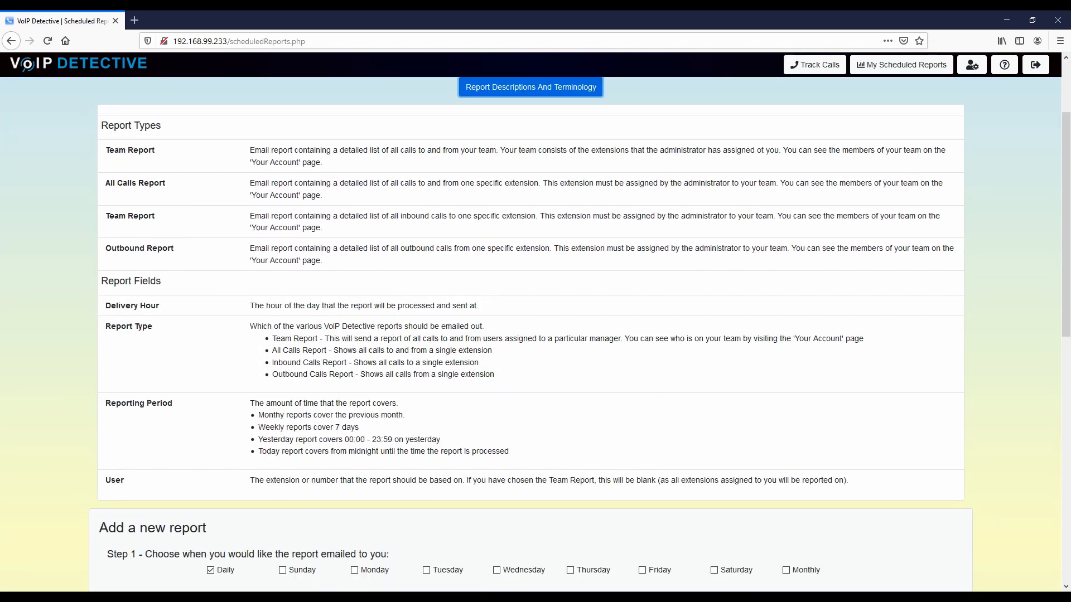
scroll(534, 202, up, 2)
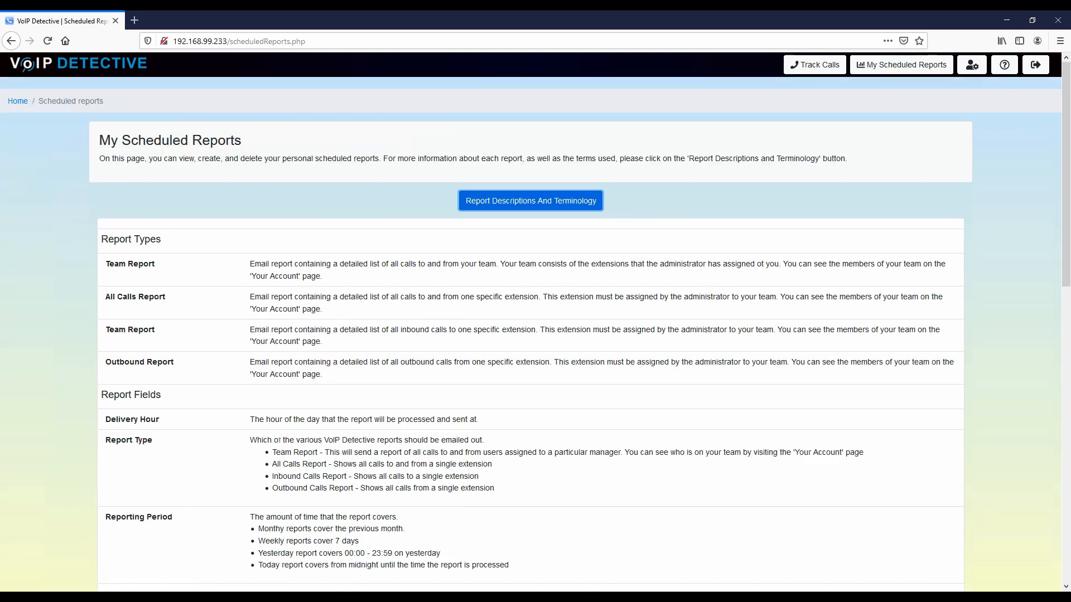
click(535, 202)
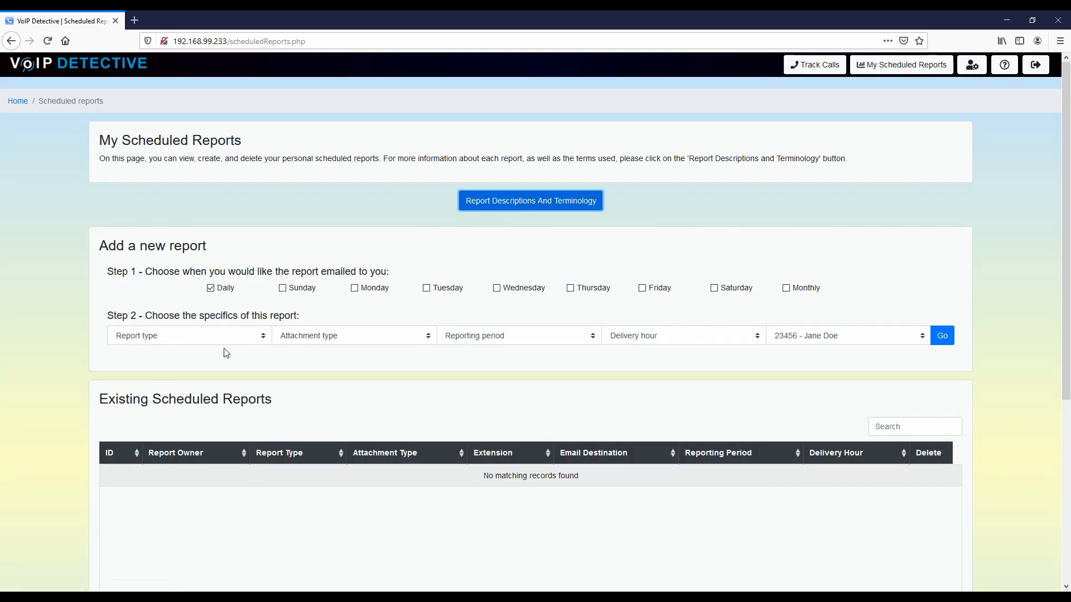
click(223, 341)
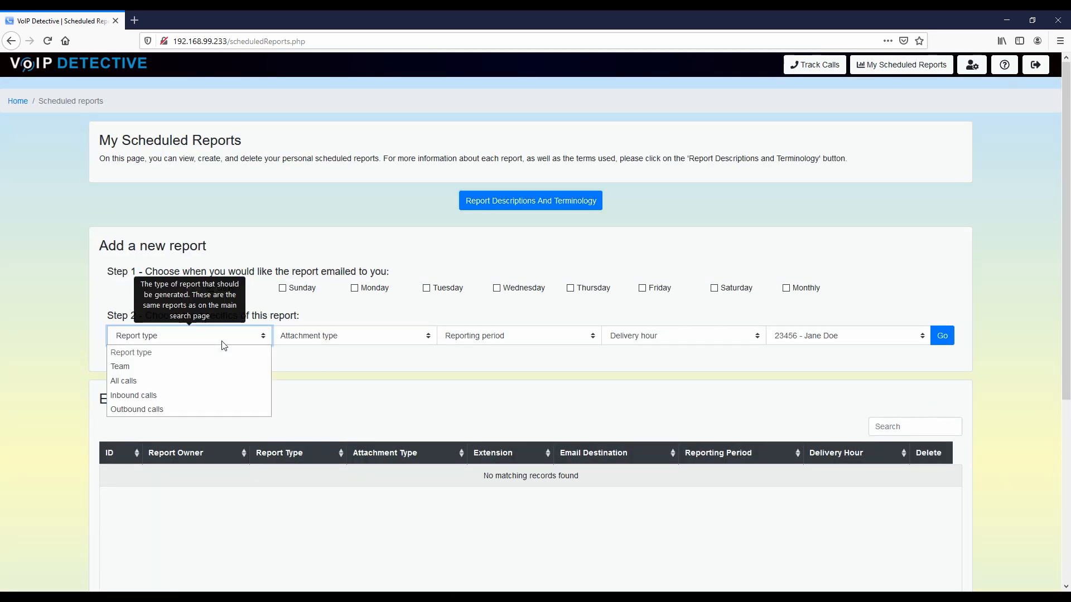
Step: Set report type All calls, attachment XLSX, reporting period Yesterday and delivery hour 05:00
click(142, 381)
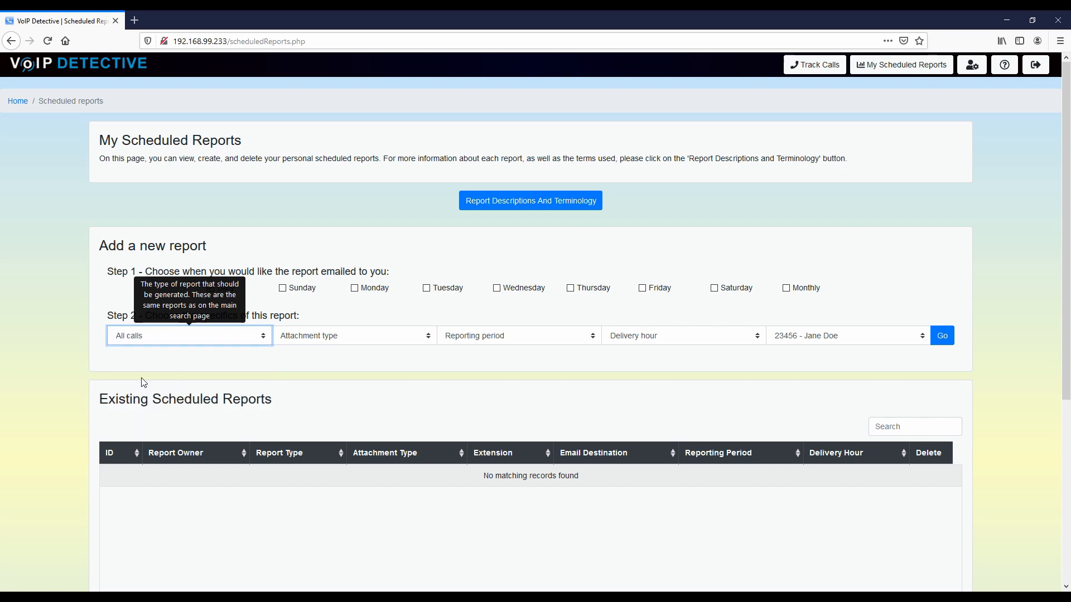
click(400, 338)
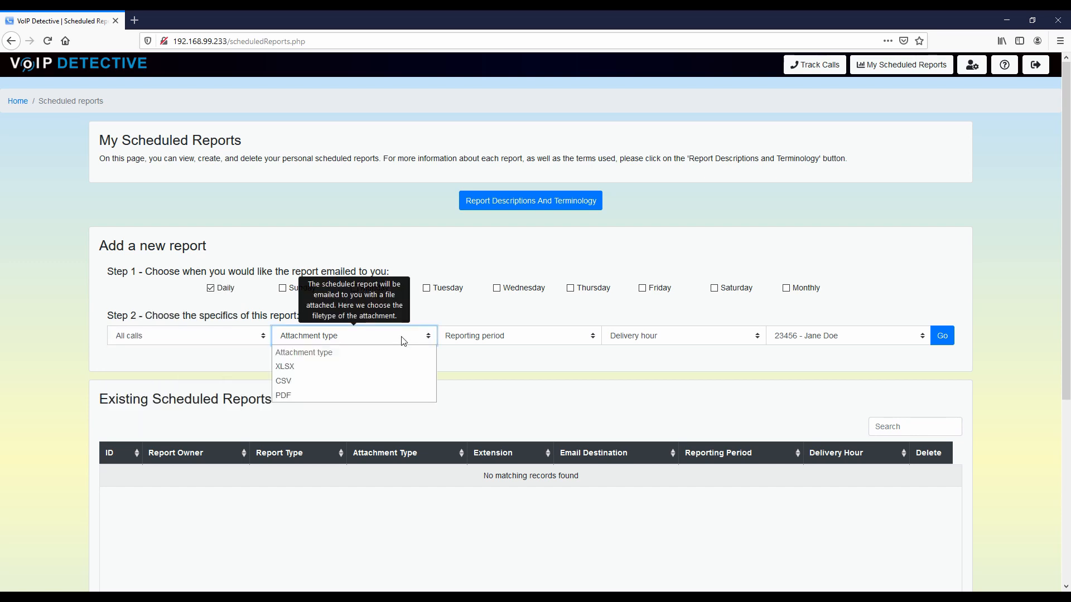
click(301, 371)
click(511, 341)
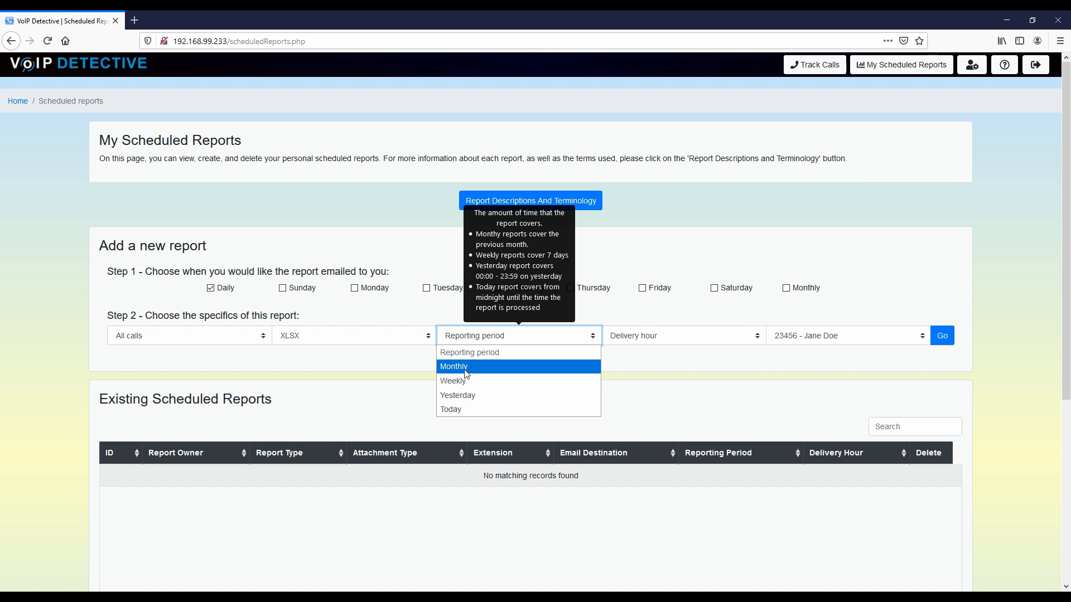
click(470, 399)
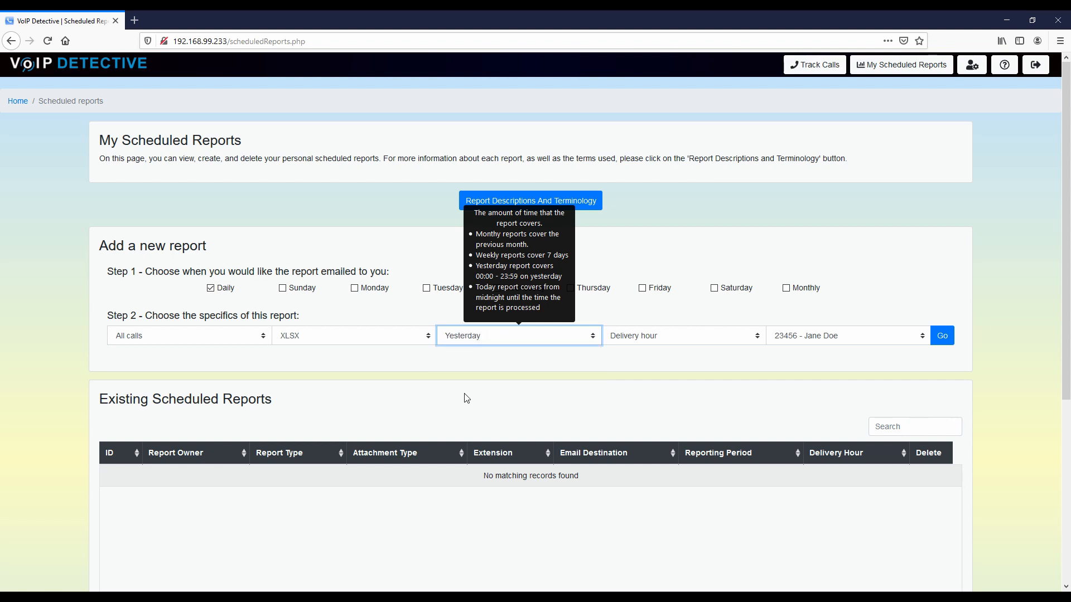
click(756, 335)
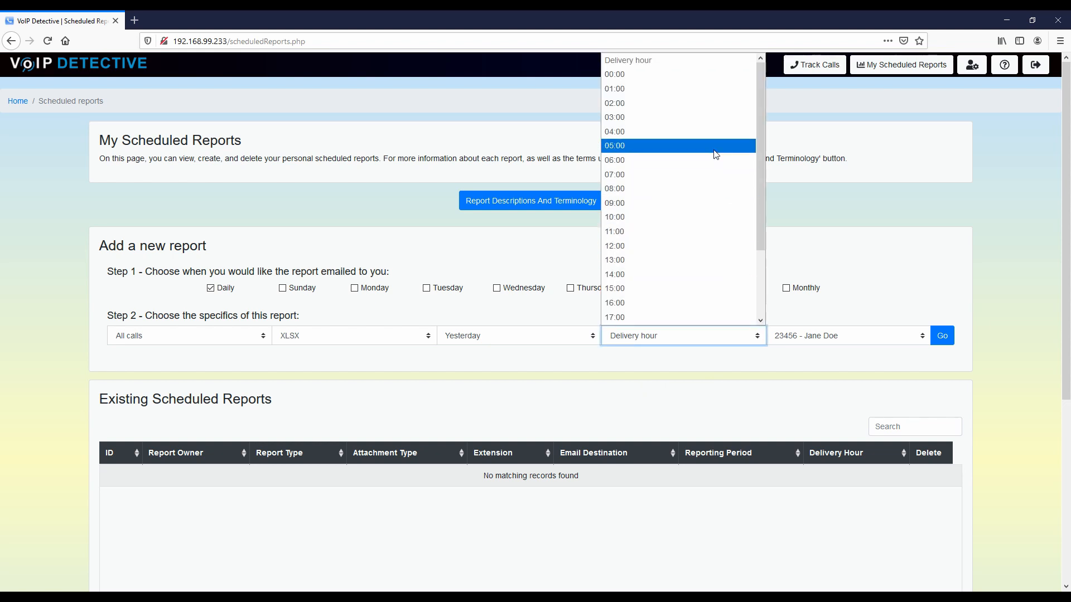
click(643, 147)
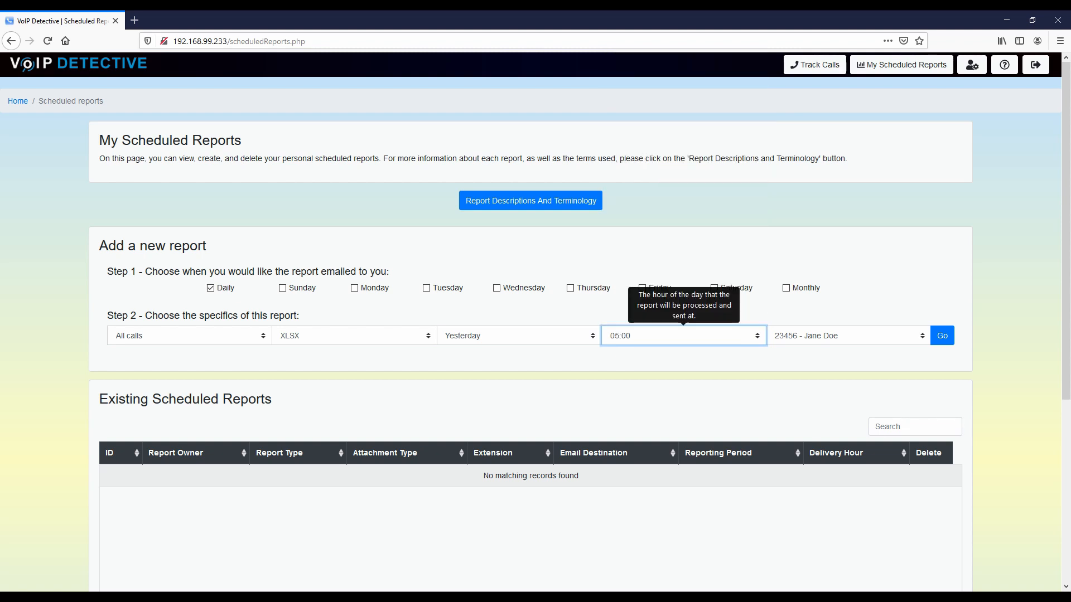
click(898, 342)
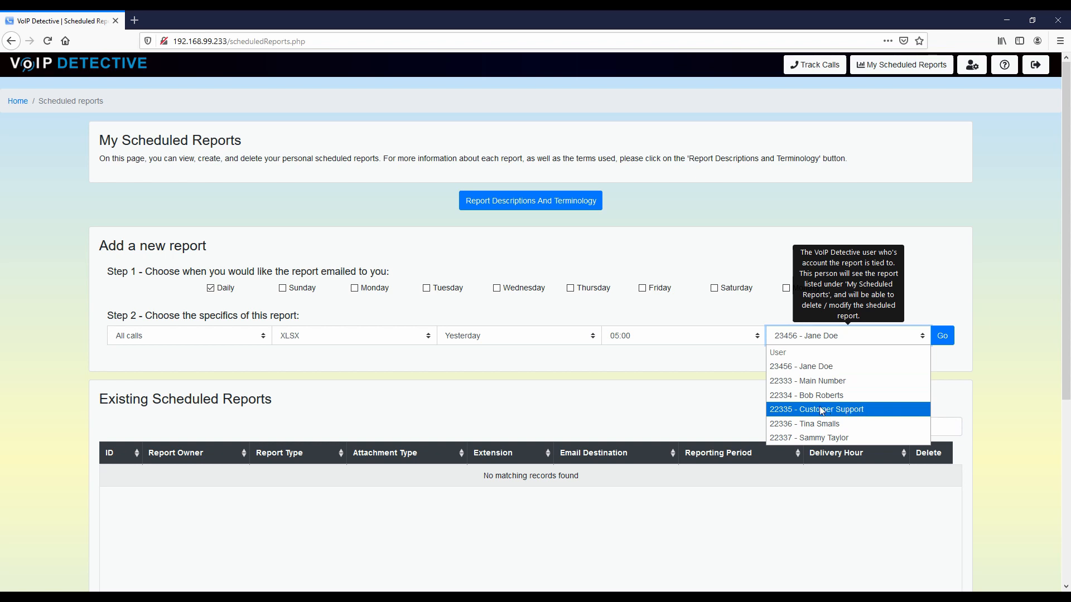
Step: Assign the report to 22335 - Customer Support and save it as scheduled report ID 10
click(871, 414)
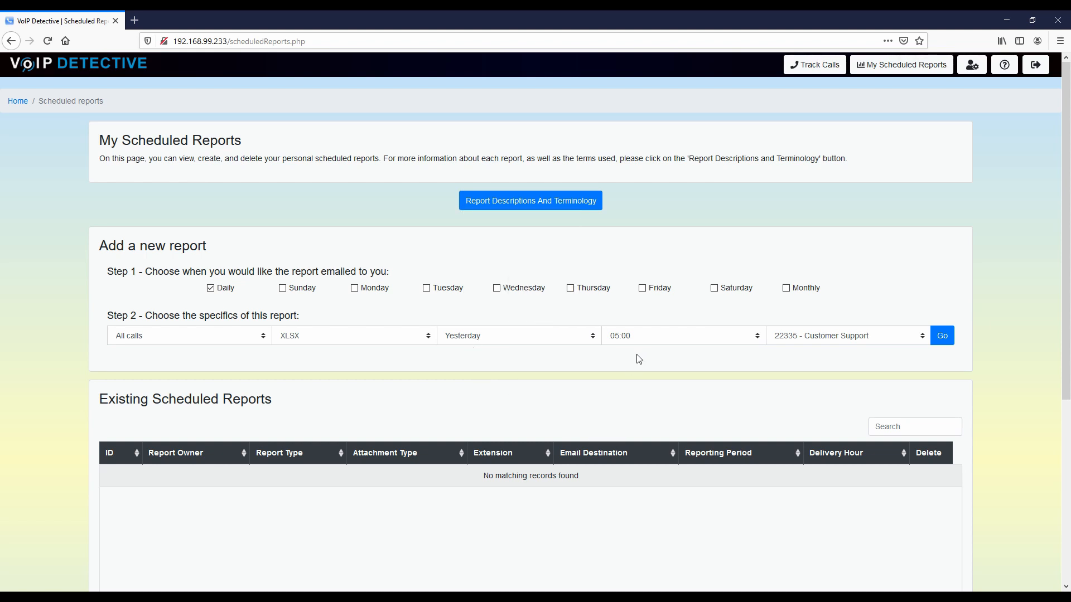
click(941, 336)
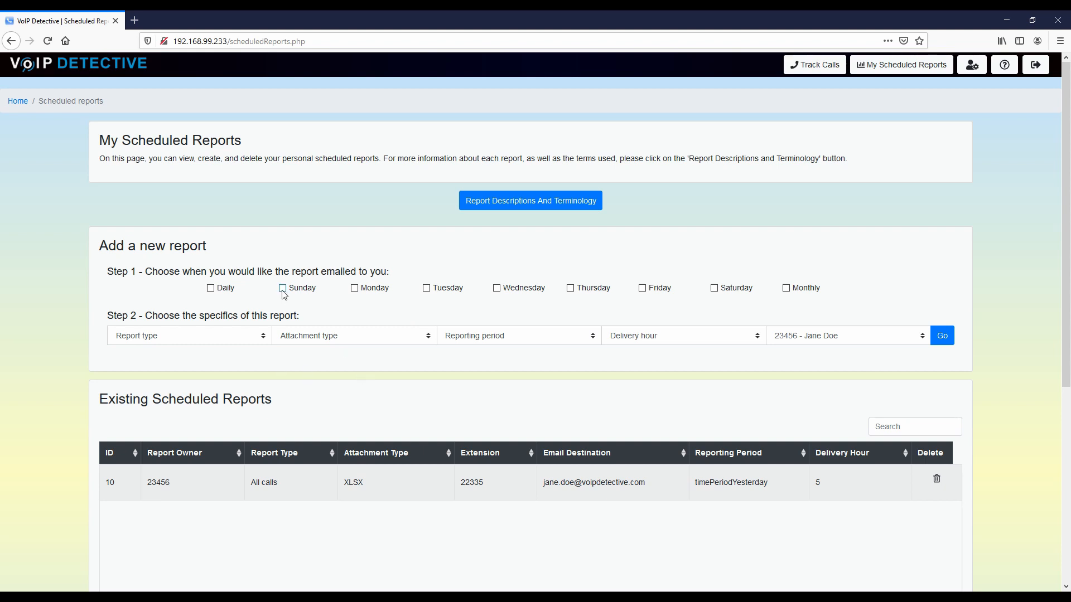
Step: Tick Monday through Friday as the new report's delivery days
click(353, 290)
click(426, 290)
click(497, 290)
click(570, 290)
click(642, 290)
Step: Make it a Team PDF report of today's calls delivered at 17:00, and create it
click(182, 340)
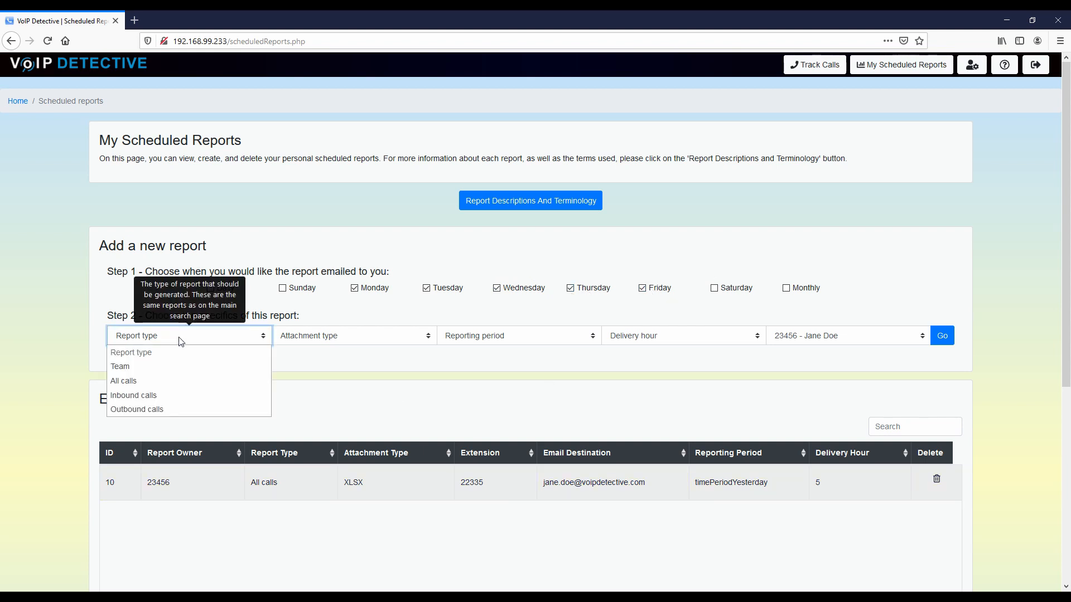
click(127, 368)
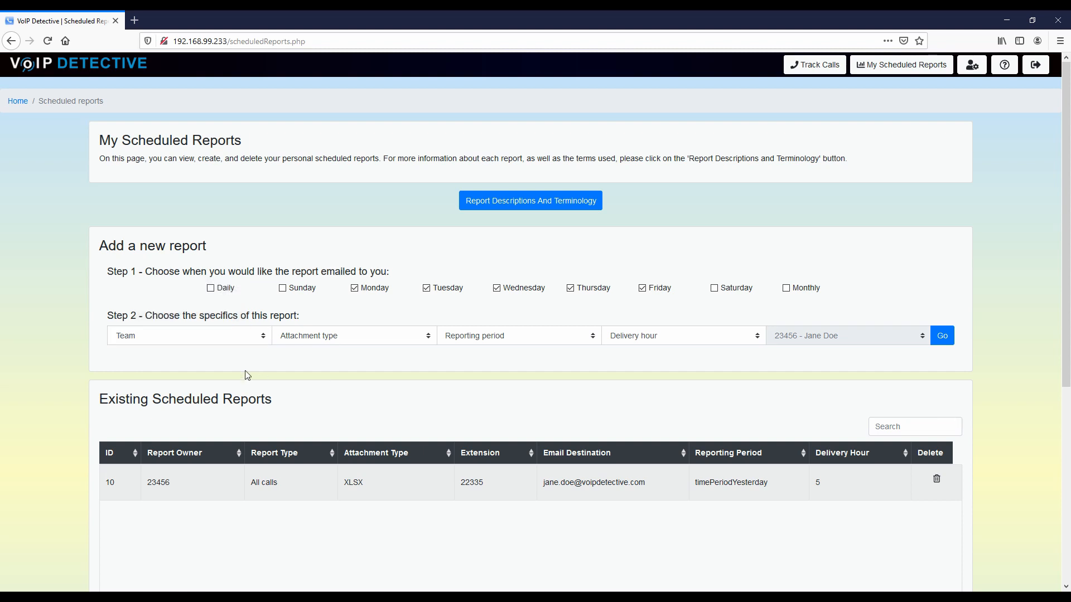
mouse_move(810, 343)
click(354, 336)
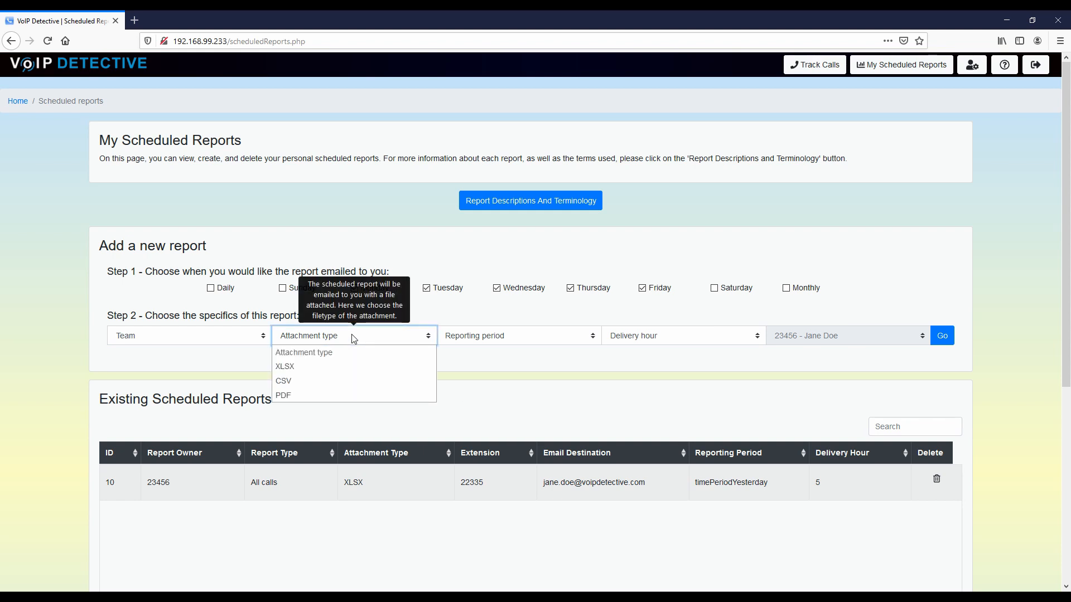
click(352, 395)
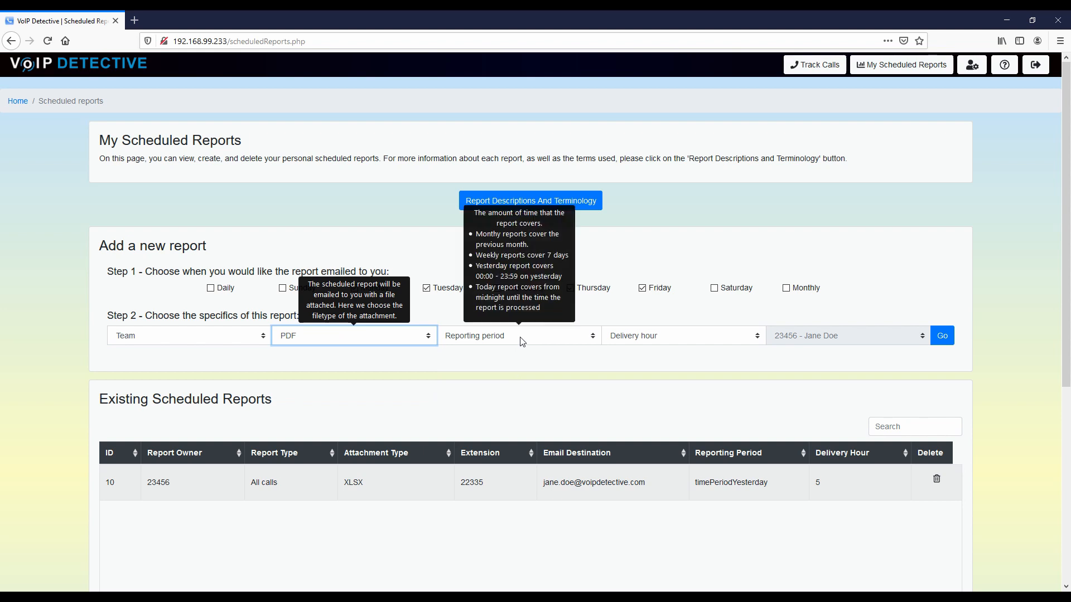
click(523, 342)
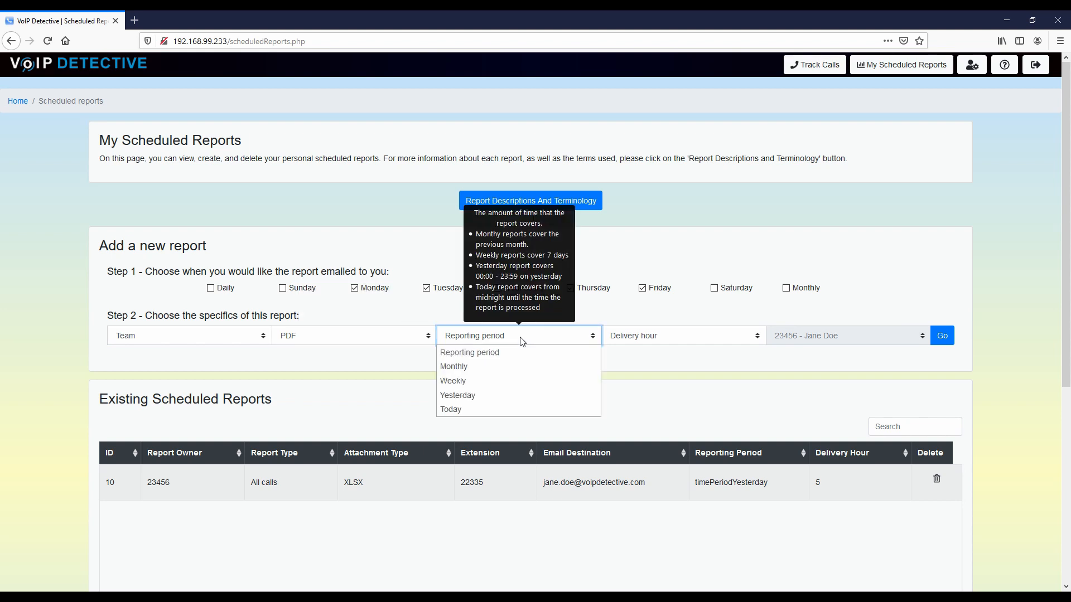
click(465, 410)
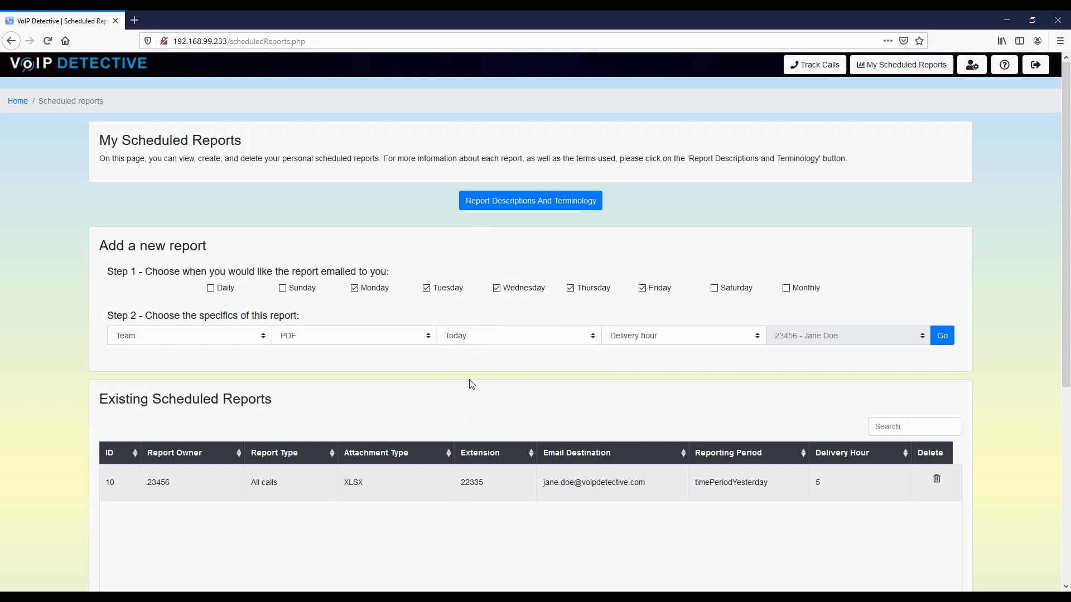
click(743, 338)
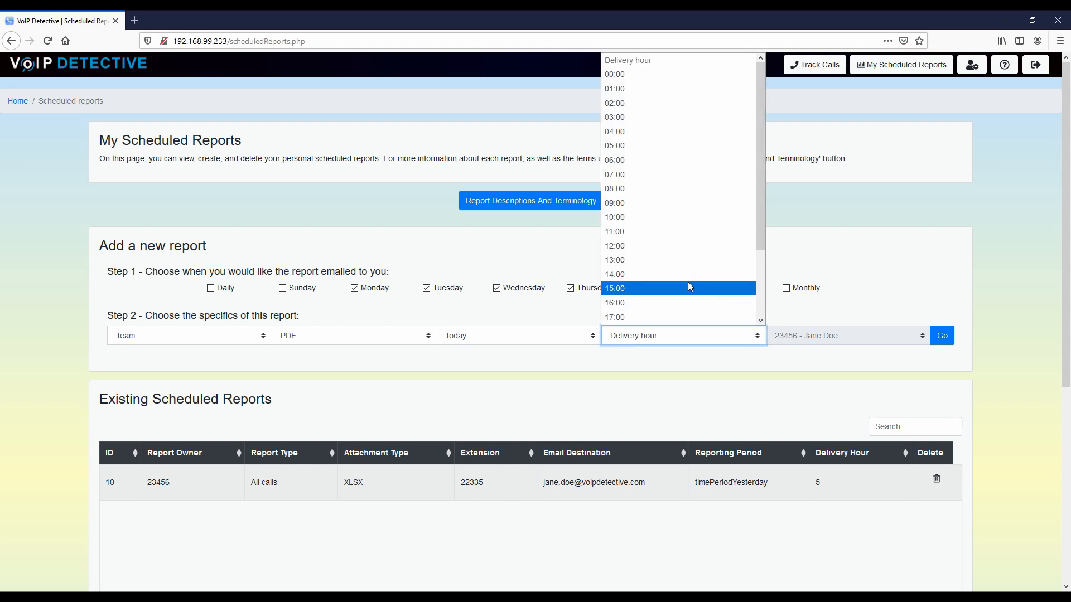
click(638, 317)
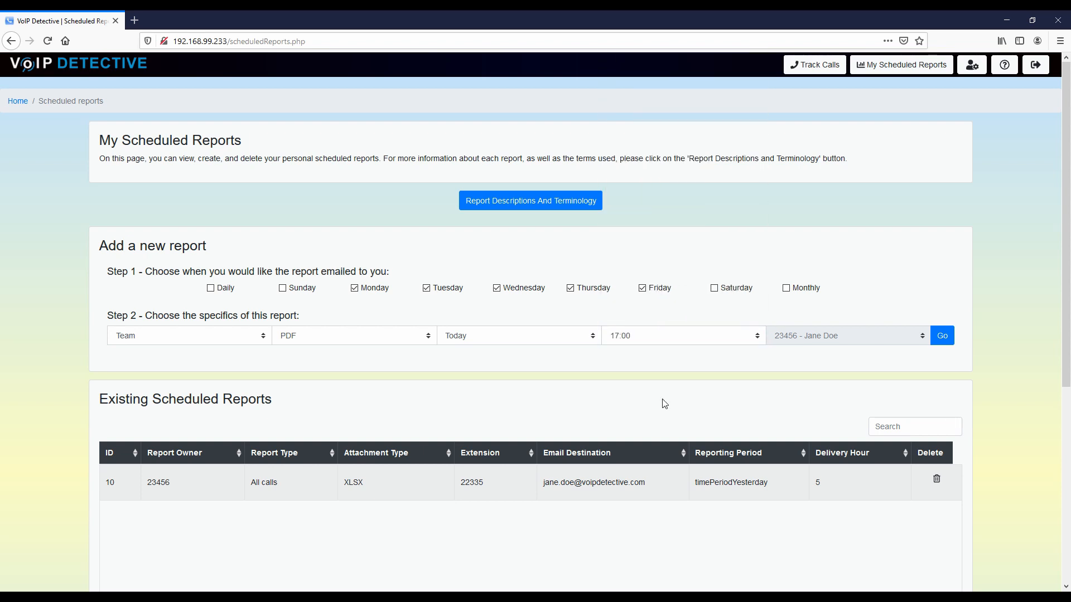
click(943, 336)
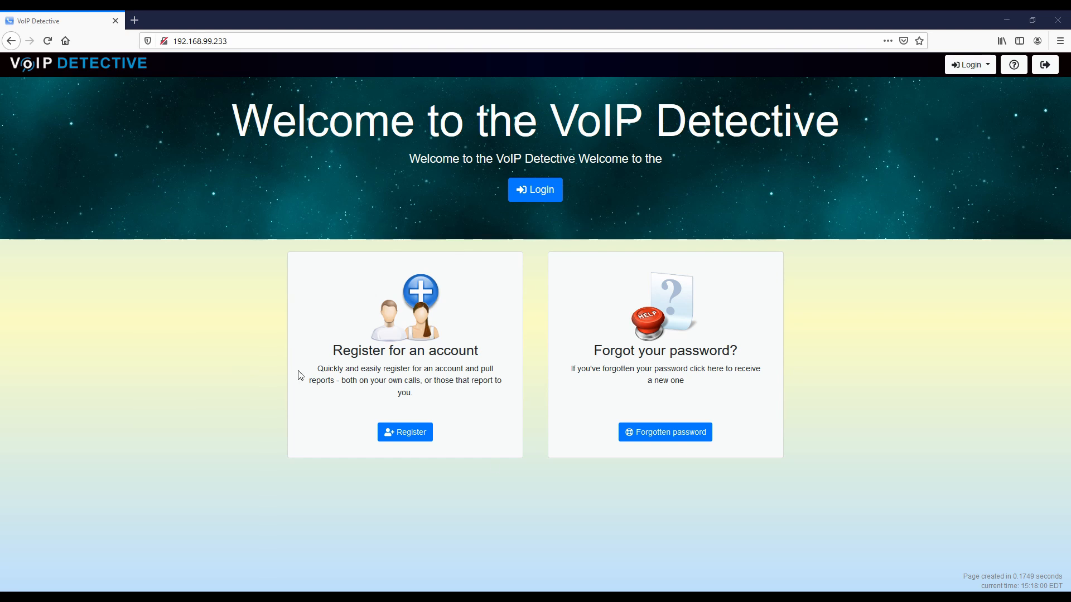
Step: Log back in with the admin extension and password, declining Firefox's save prompt
click(537, 190)
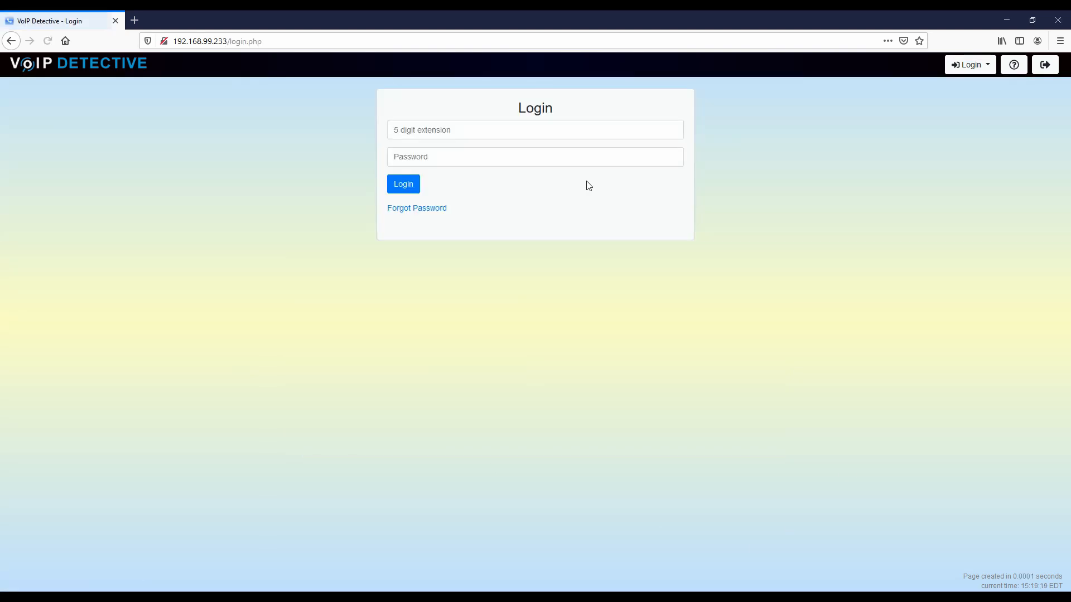
click(492, 131)
text(admin)
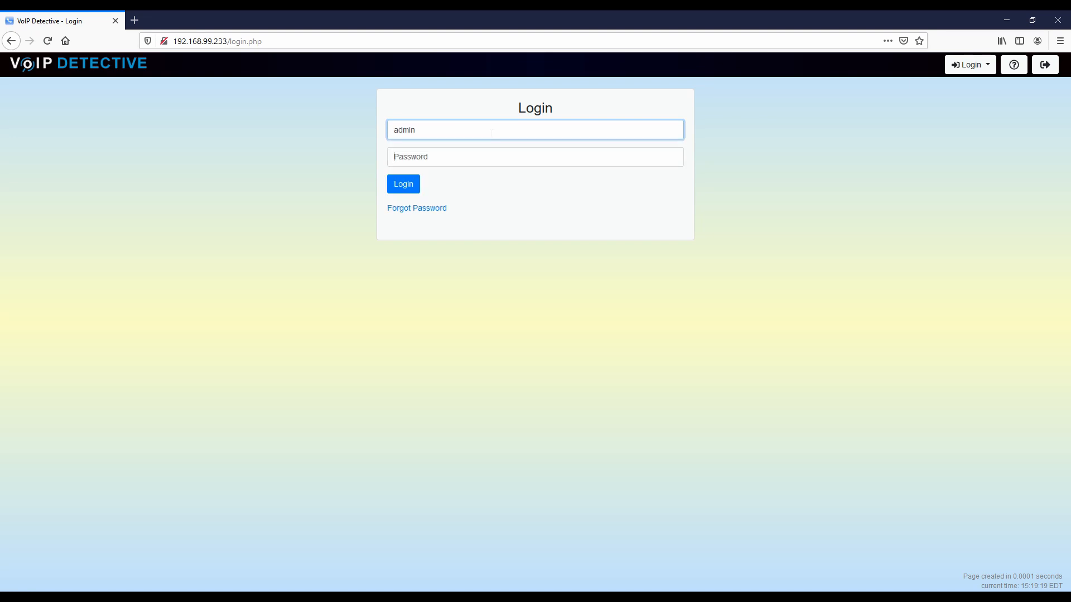
key(Tab)
text(a•••)
key(Return)
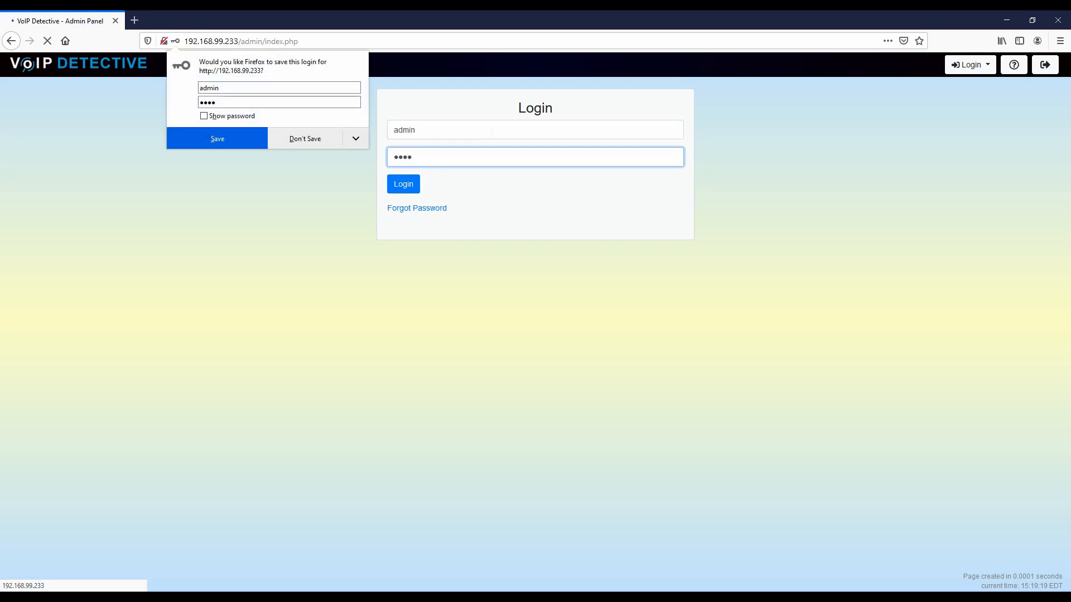
click(298, 140)
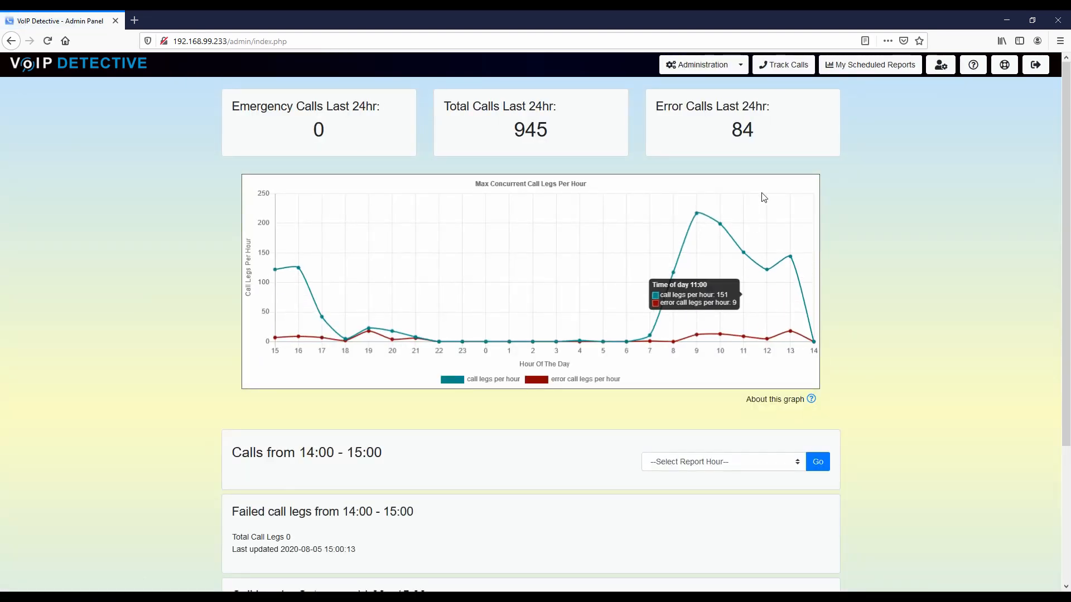
Step: Go to Administration > Scheduled Reports and review the existing reports (IDs 11, 14, 16)
click(742, 66)
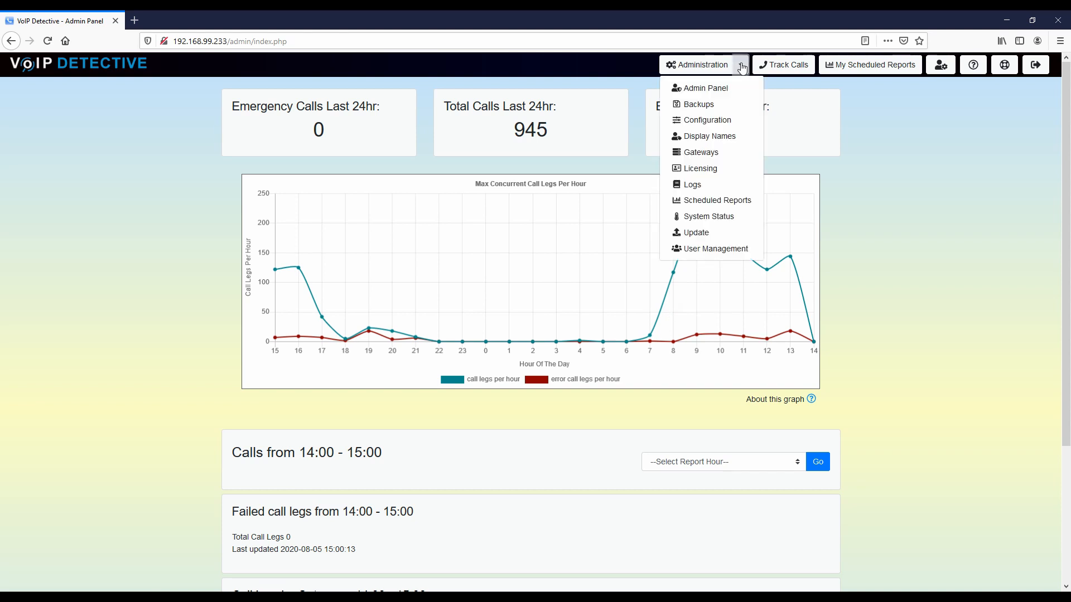
click(714, 202)
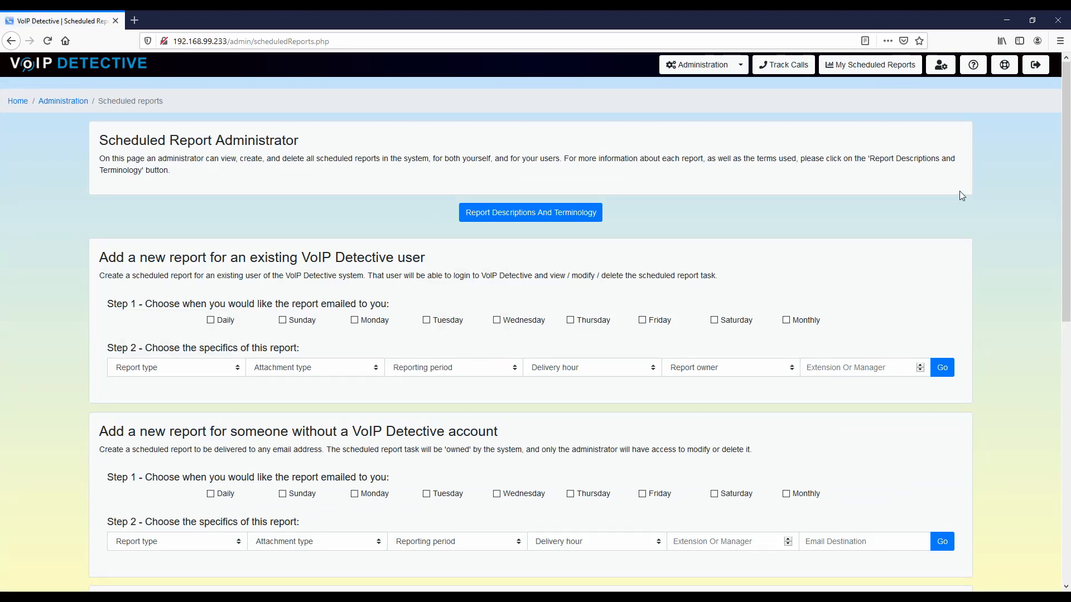
scroll(963, 218, down, 7)
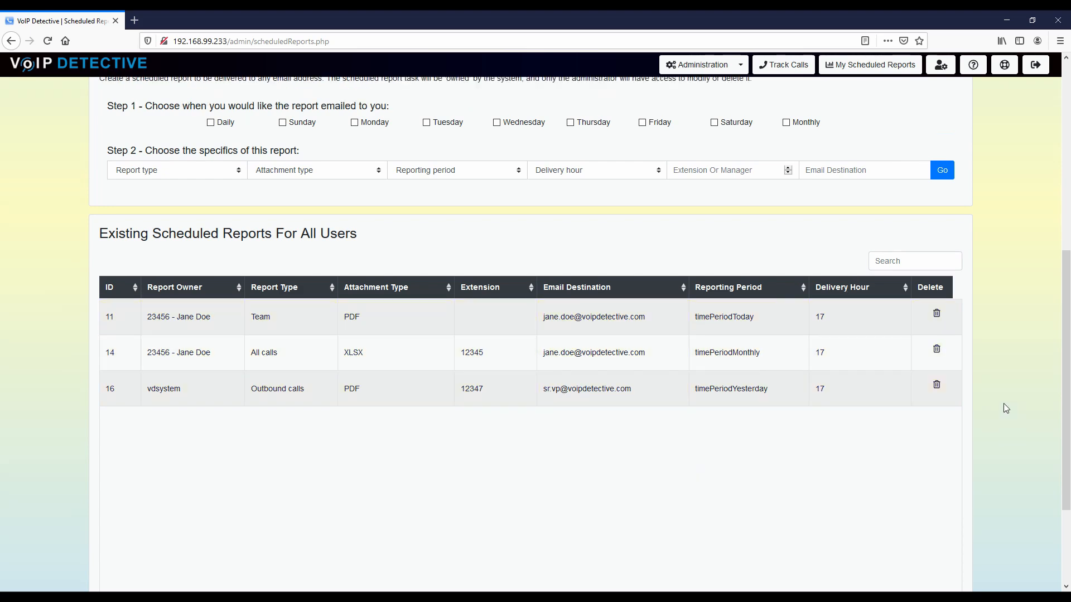
scroll(1003, 403, up, 7)
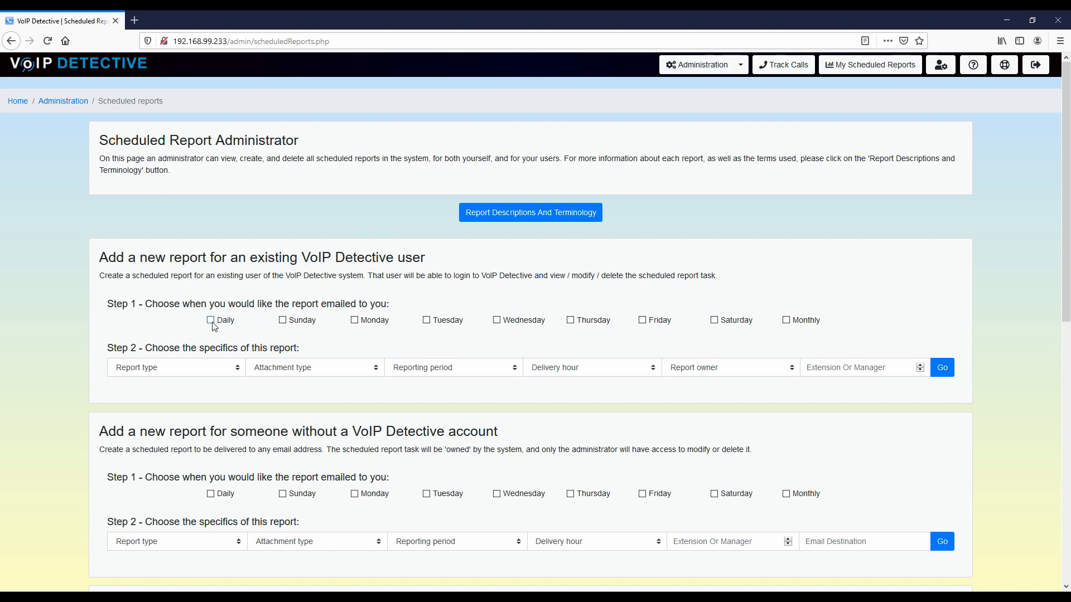
Step: Create an existing-user report: Team, Daily, CSV, Monthly period, 17:00 delivery, with the chosen owner
click(171, 370)
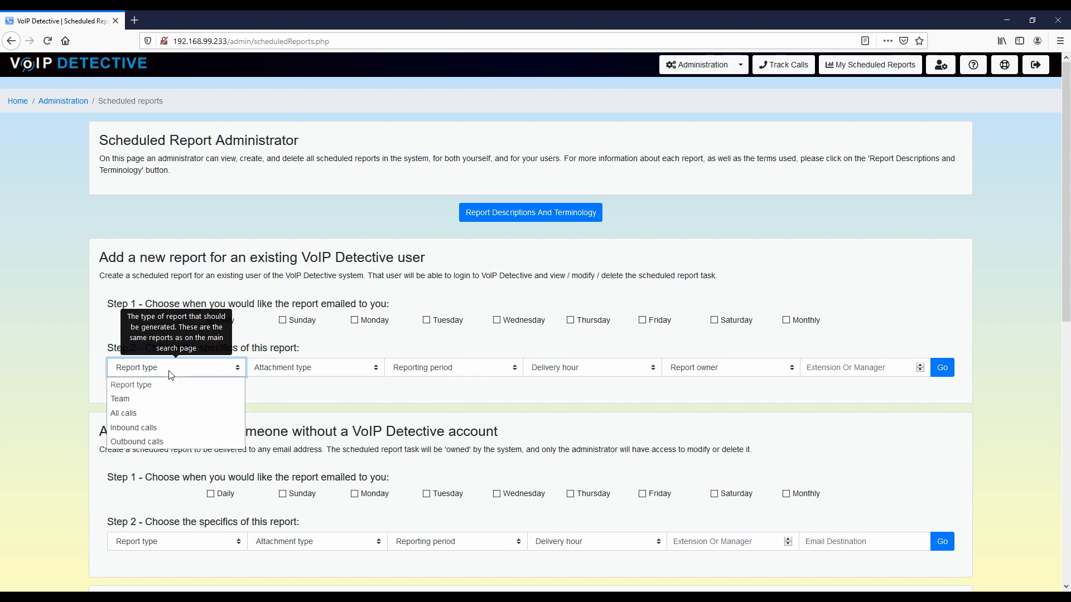
click(136, 398)
click(306, 369)
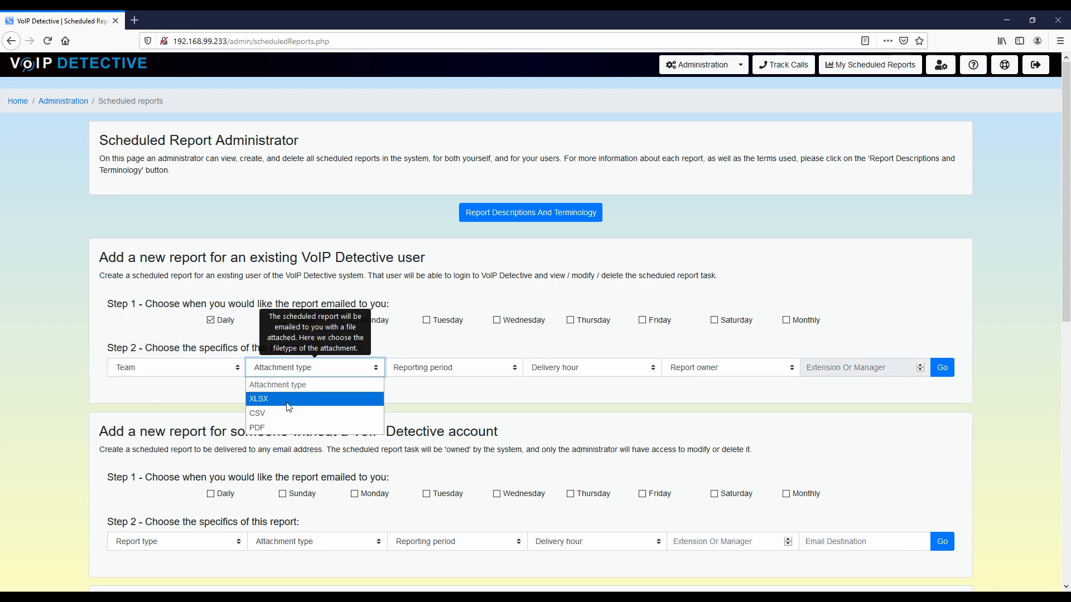
click(270, 399)
click(434, 374)
click(430, 395)
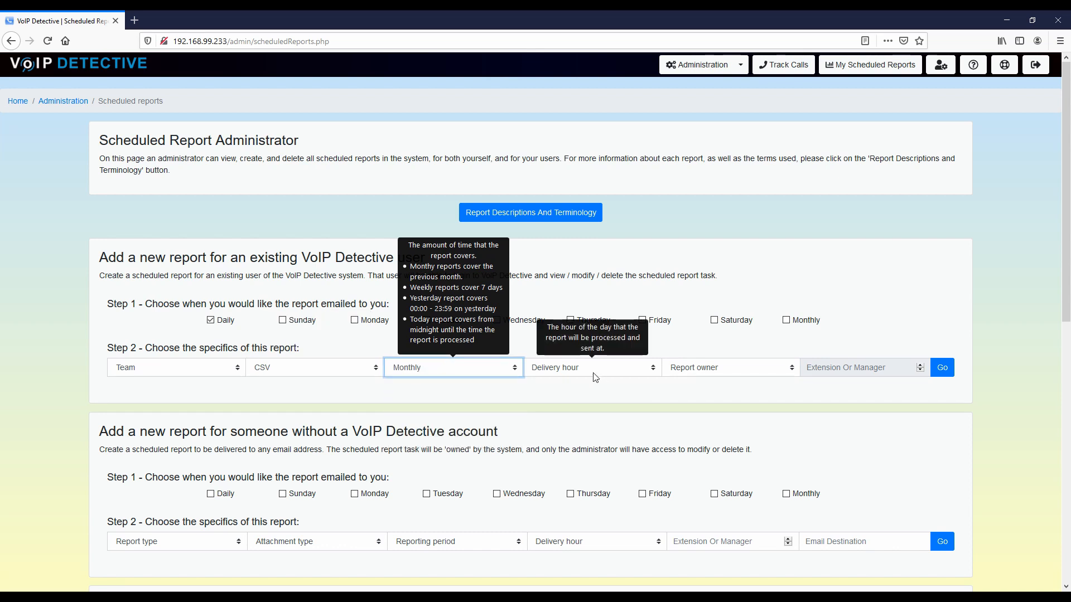
click(594, 372)
click(557, 336)
click(735, 371)
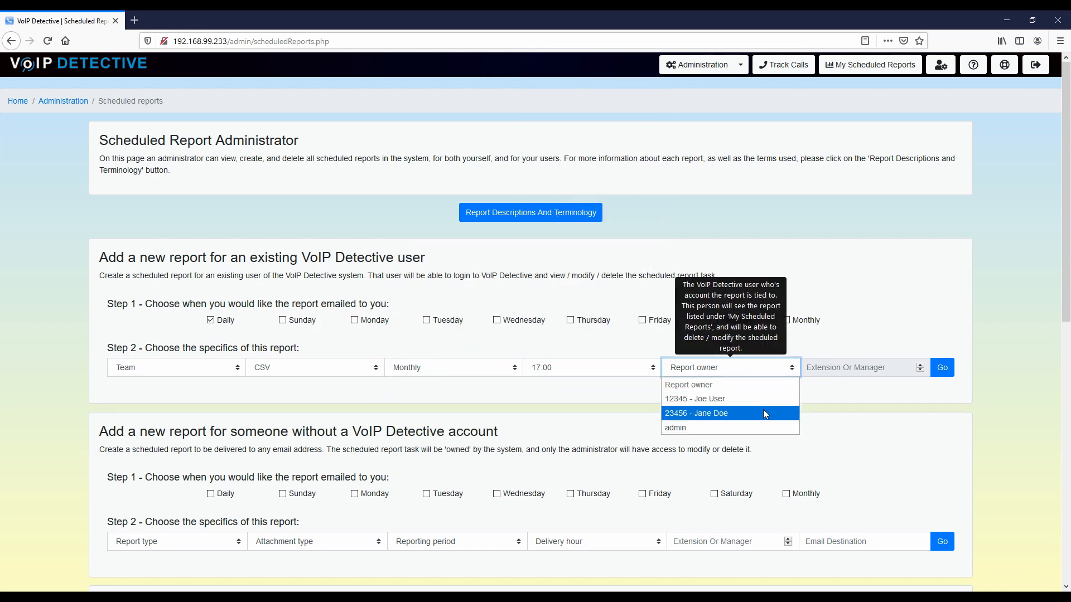
click(693, 414)
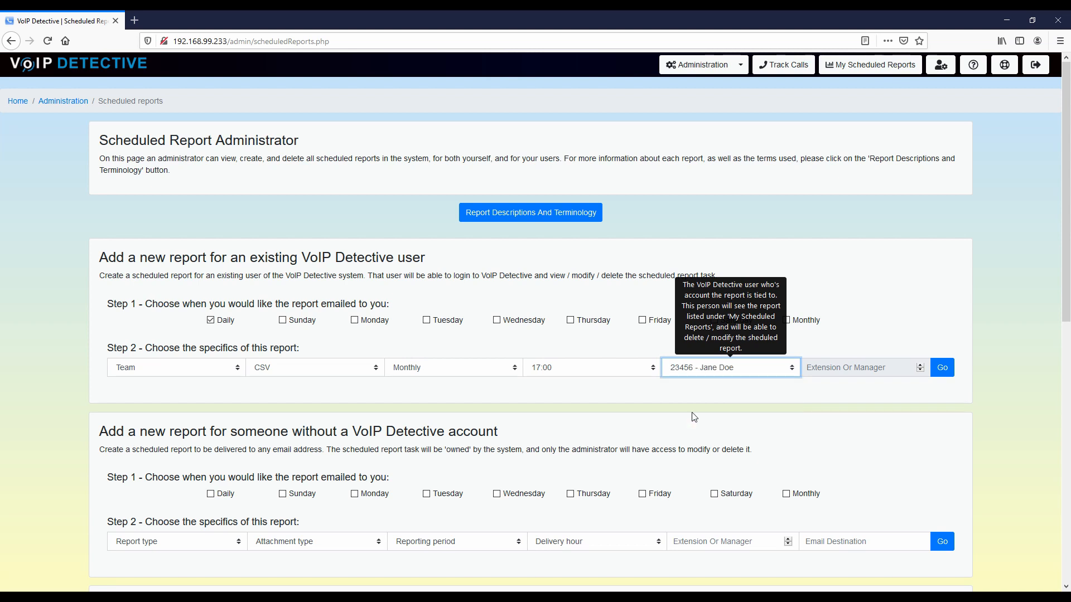
click(944, 373)
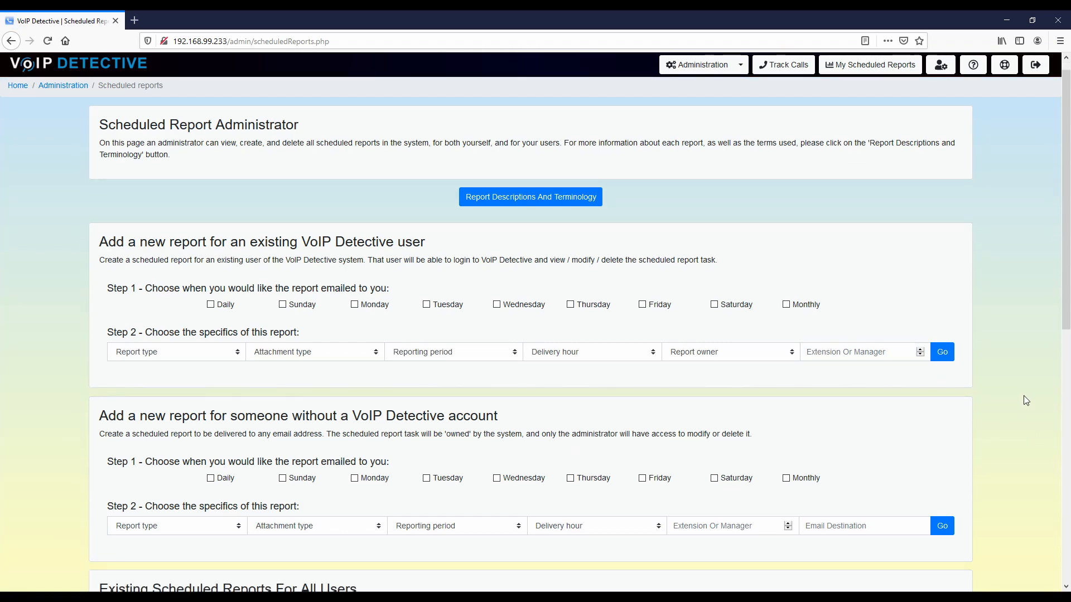
scroll(1022, 396, down, 7)
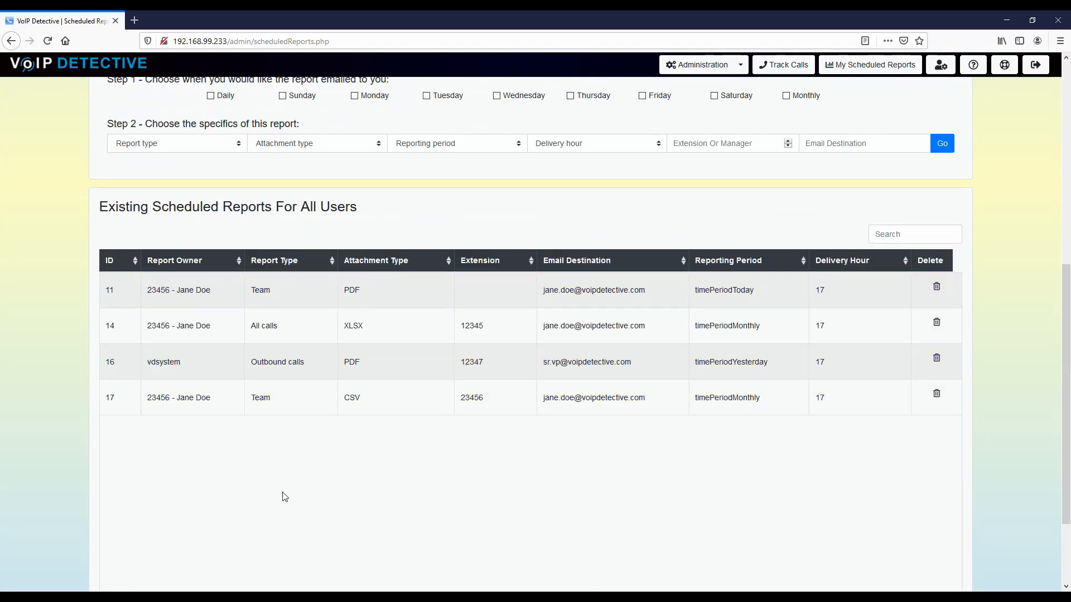
scroll(285, 496, up, 7)
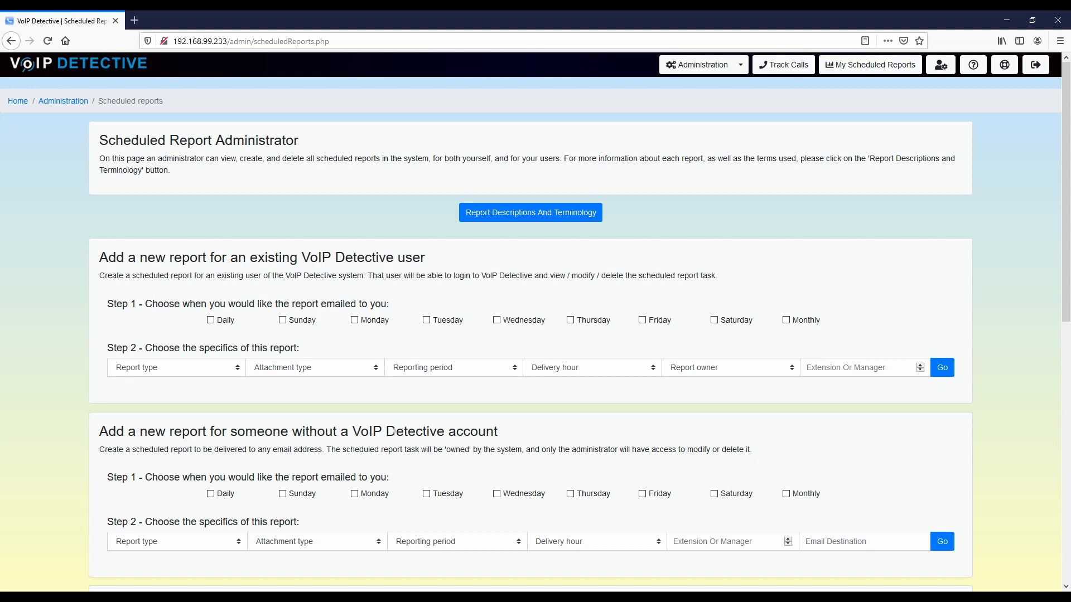
Step: Set the no-account report to All calls, XLSX, Yesterday period and 17:00 delivery
click(192, 542)
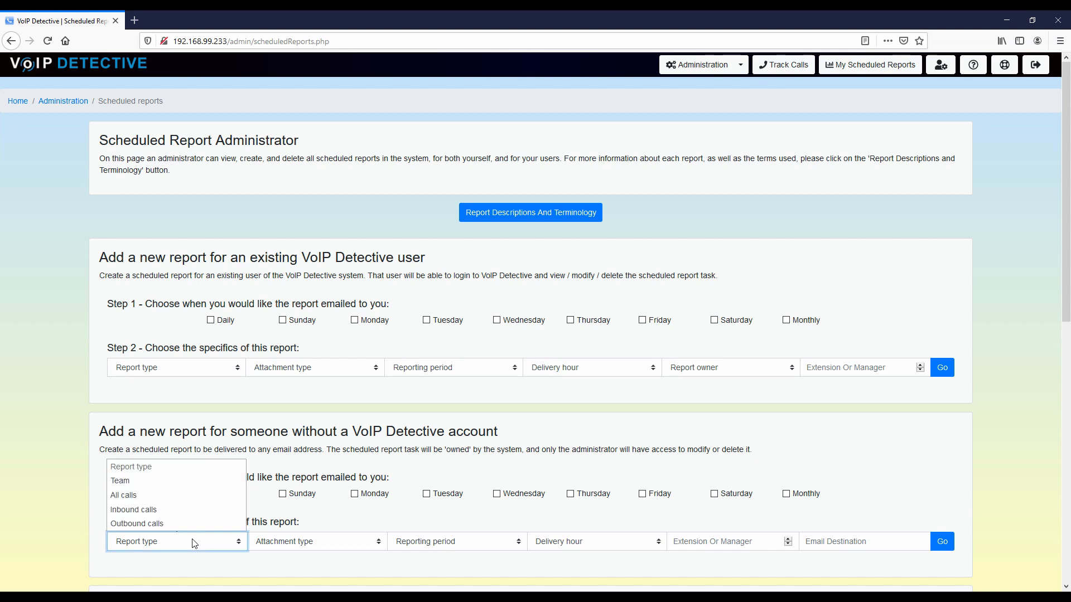
click(126, 498)
click(358, 543)
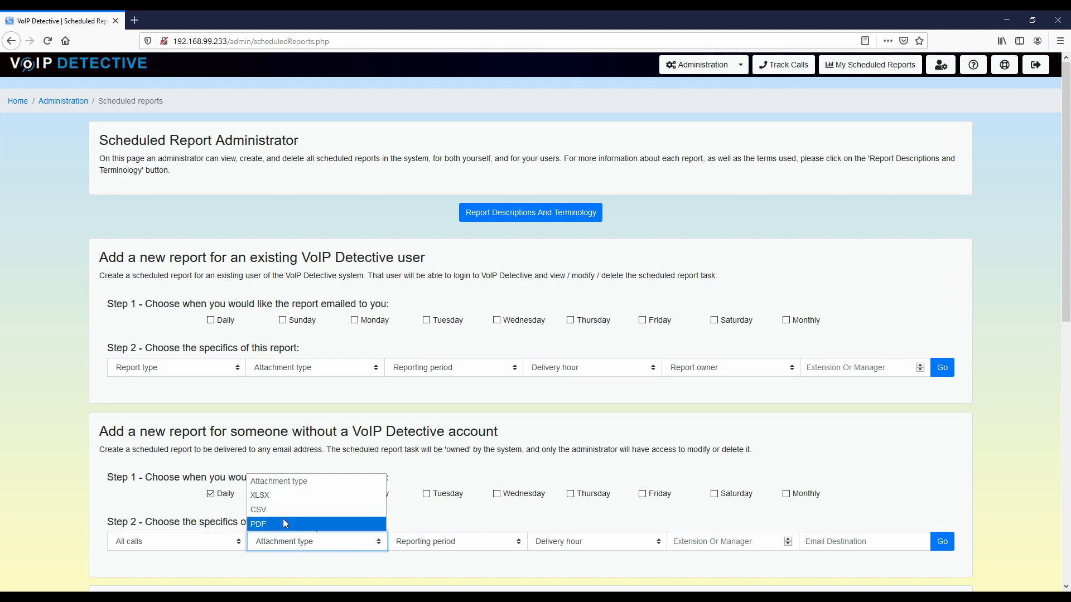
click(279, 496)
click(435, 541)
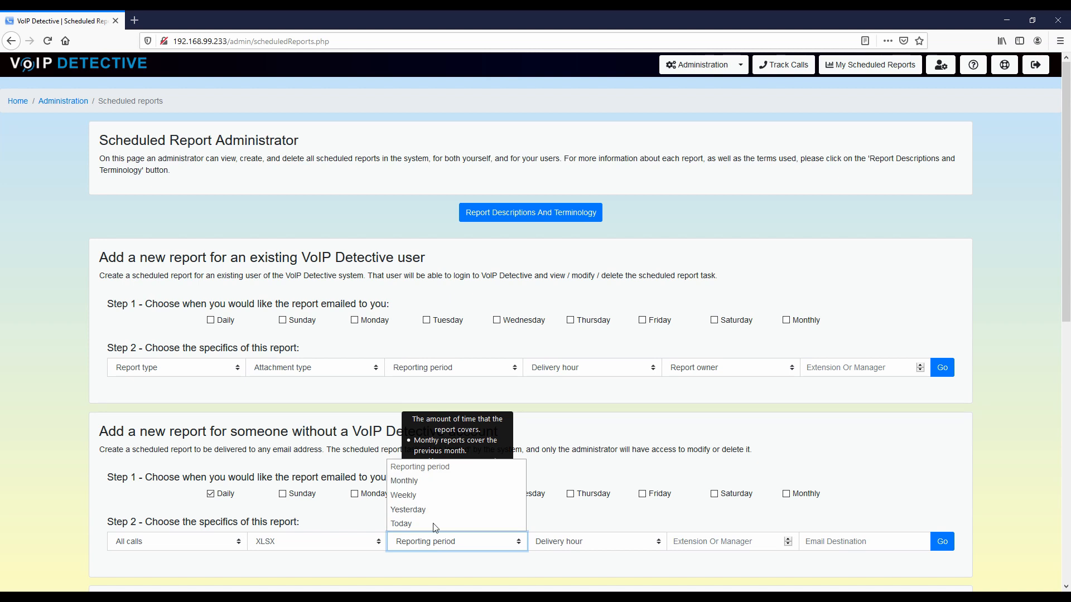
click(413, 515)
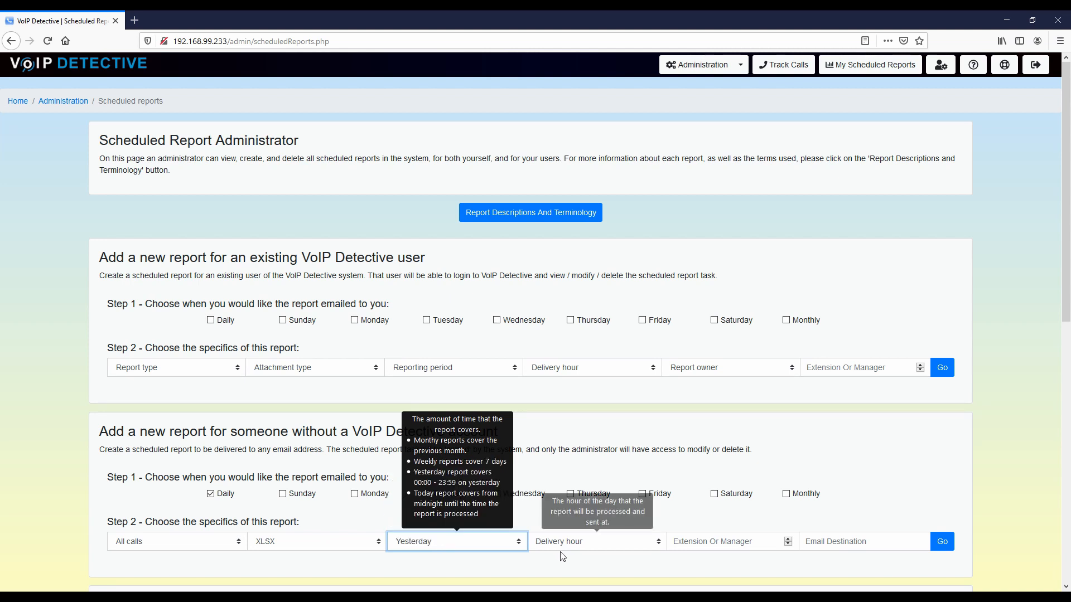
click(563, 543)
click(557, 512)
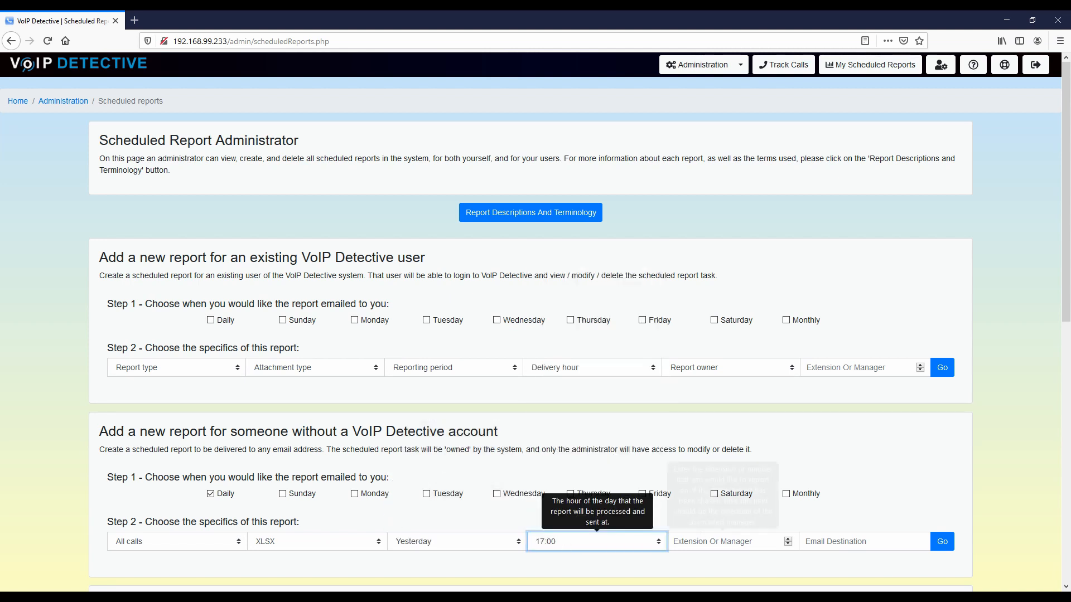
Step: Enter extension 12345 and the external destination e-mail address, then create the report
click(708, 542)
text(12345)
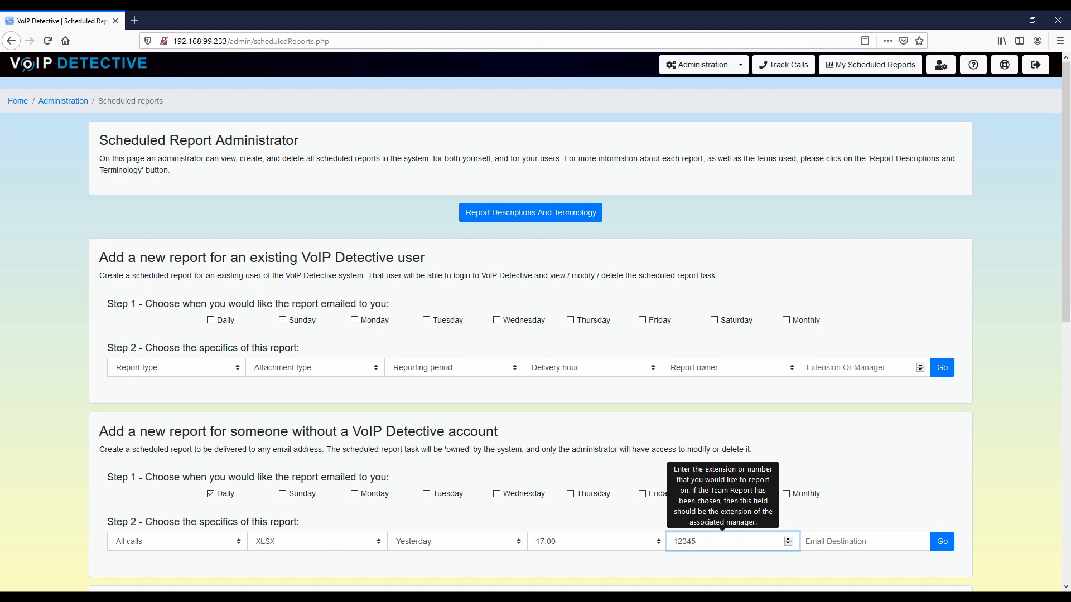
double_click(707, 541)
click(742, 570)
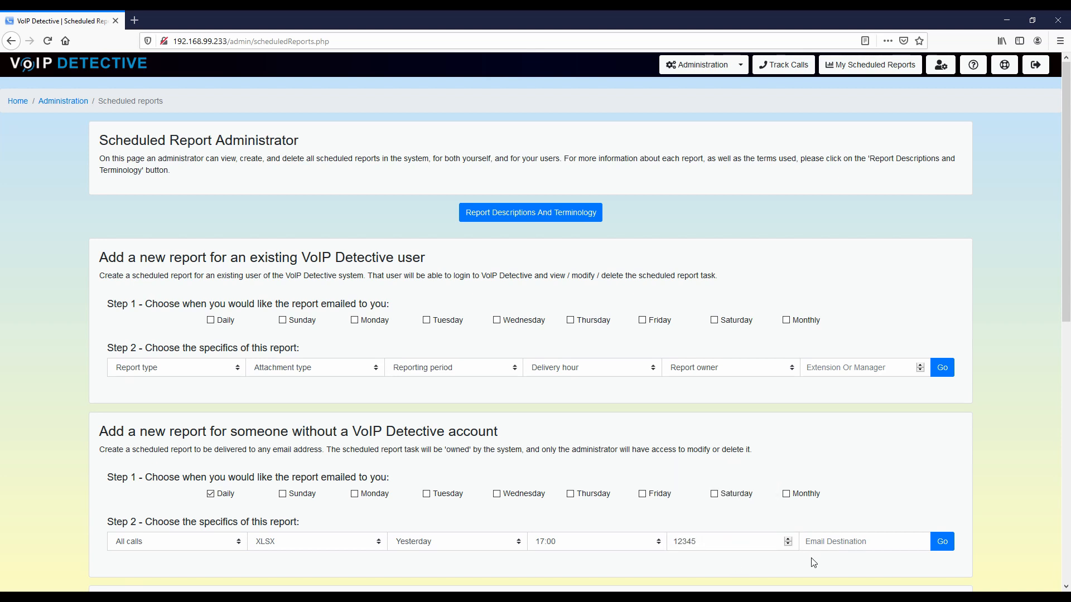
click(827, 541)
text(s)
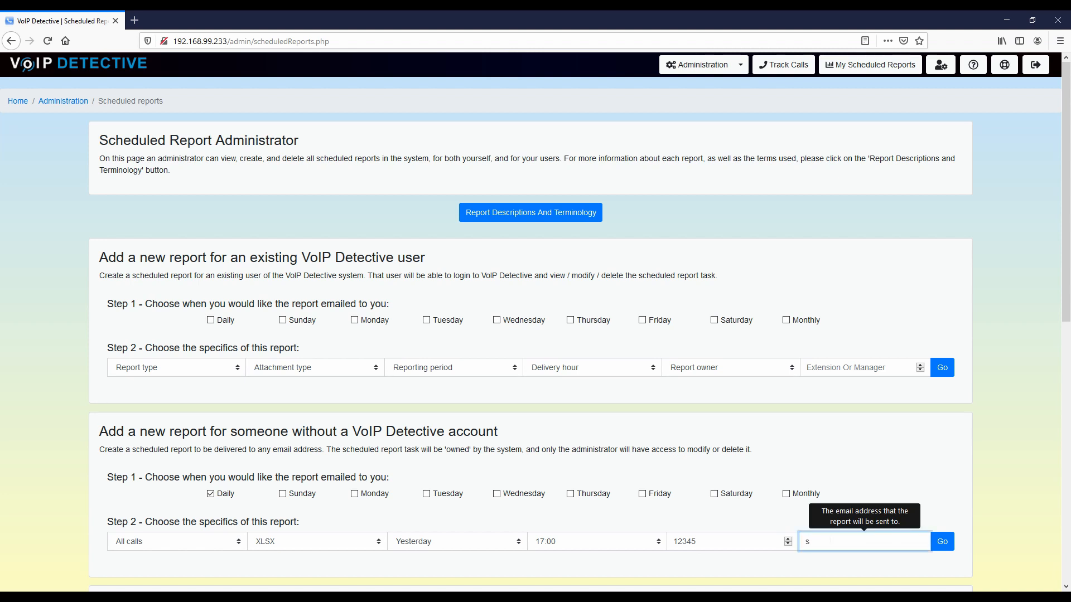
click(826, 560)
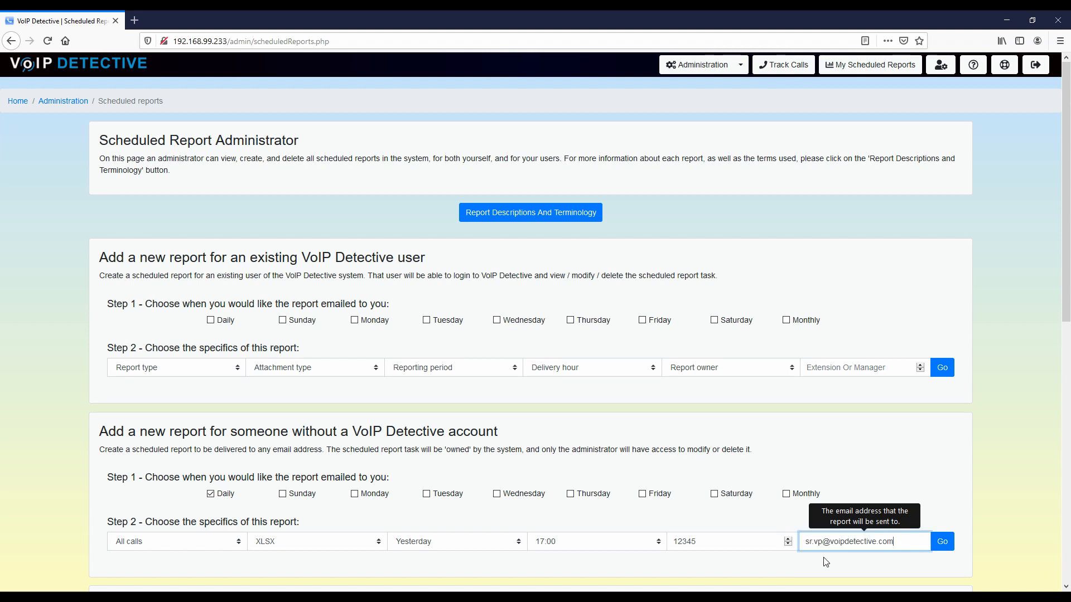
click(1004, 506)
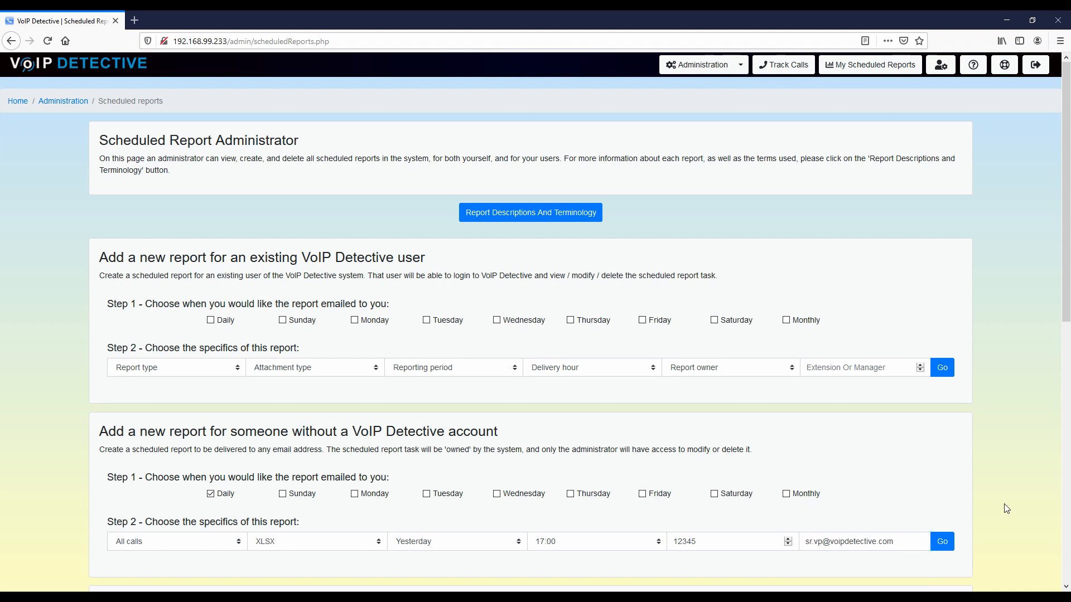
click(942, 542)
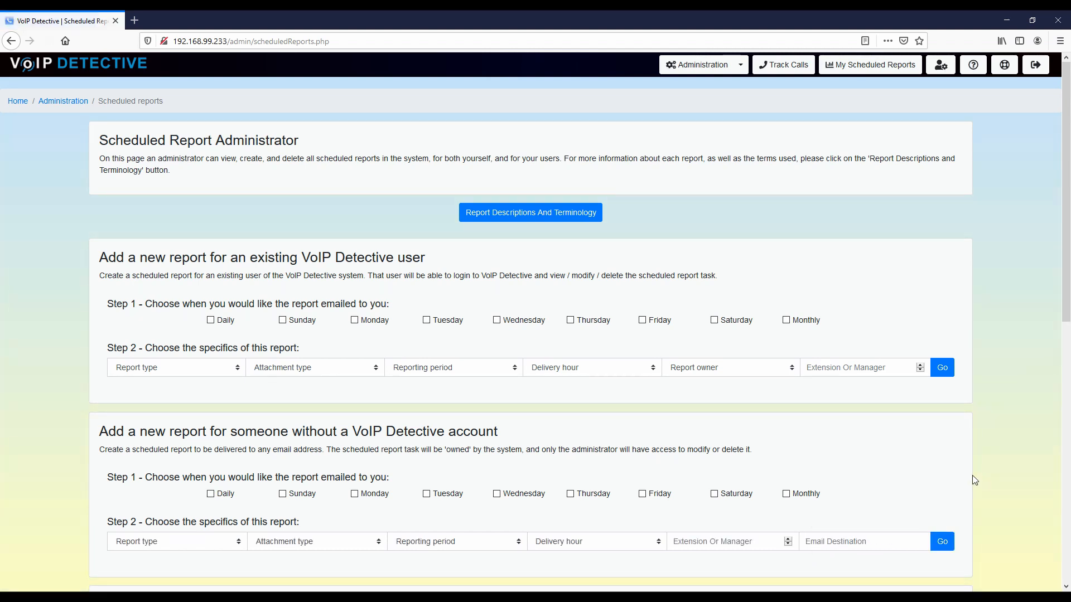
Step: Scroll to the Existing Scheduled Reports table and highlight report 16's owner, vdsystem
scroll(993, 475, down, 5)
scroll(993, 475, down, 3)
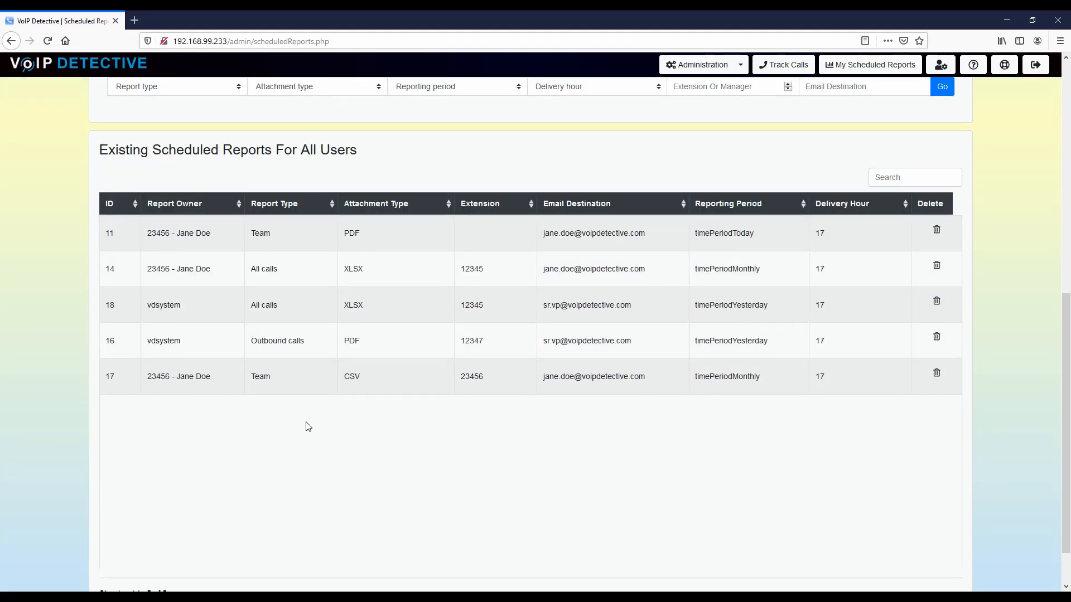
drag(191, 342, 147, 341)
click(259, 468)
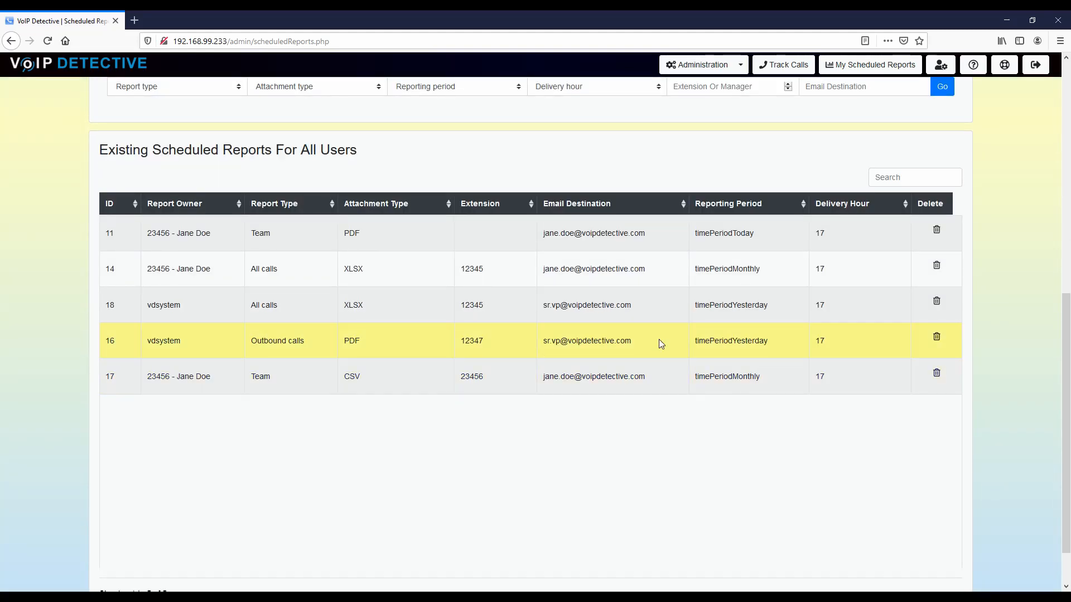
Step: Highlight the e-mail destinations of report 16 and new report 18 to compare them
drag(645, 340, 542, 342)
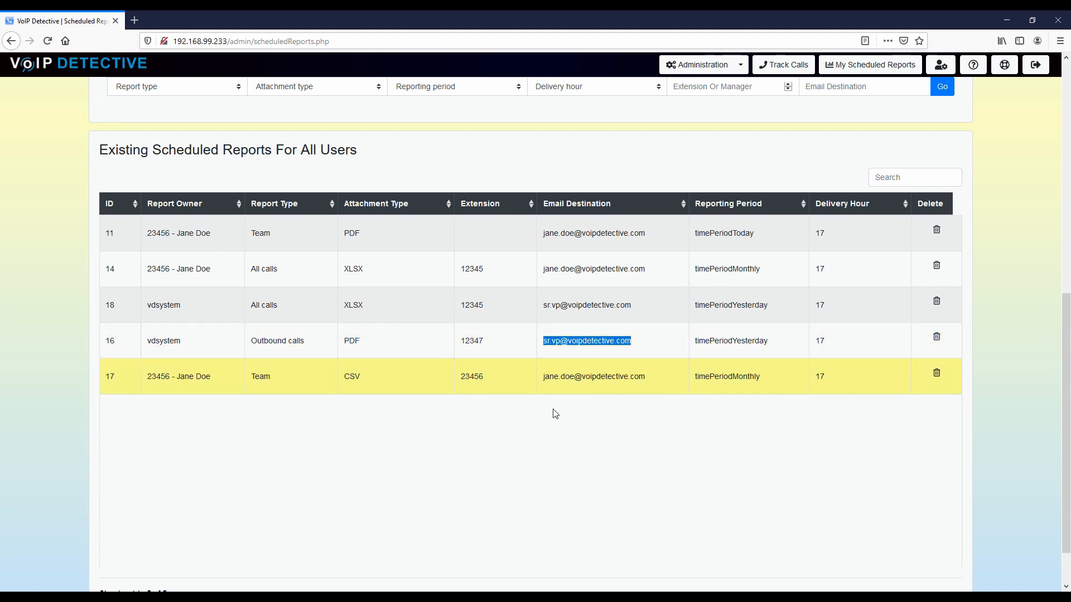
click(576, 459)
drag(641, 306, 538, 306)
click(645, 515)
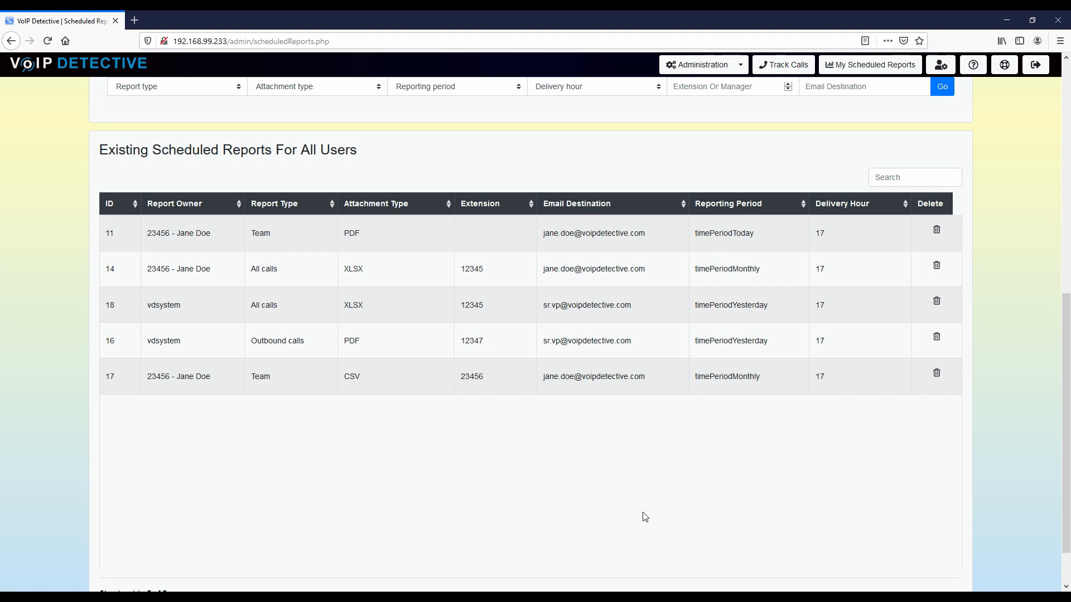